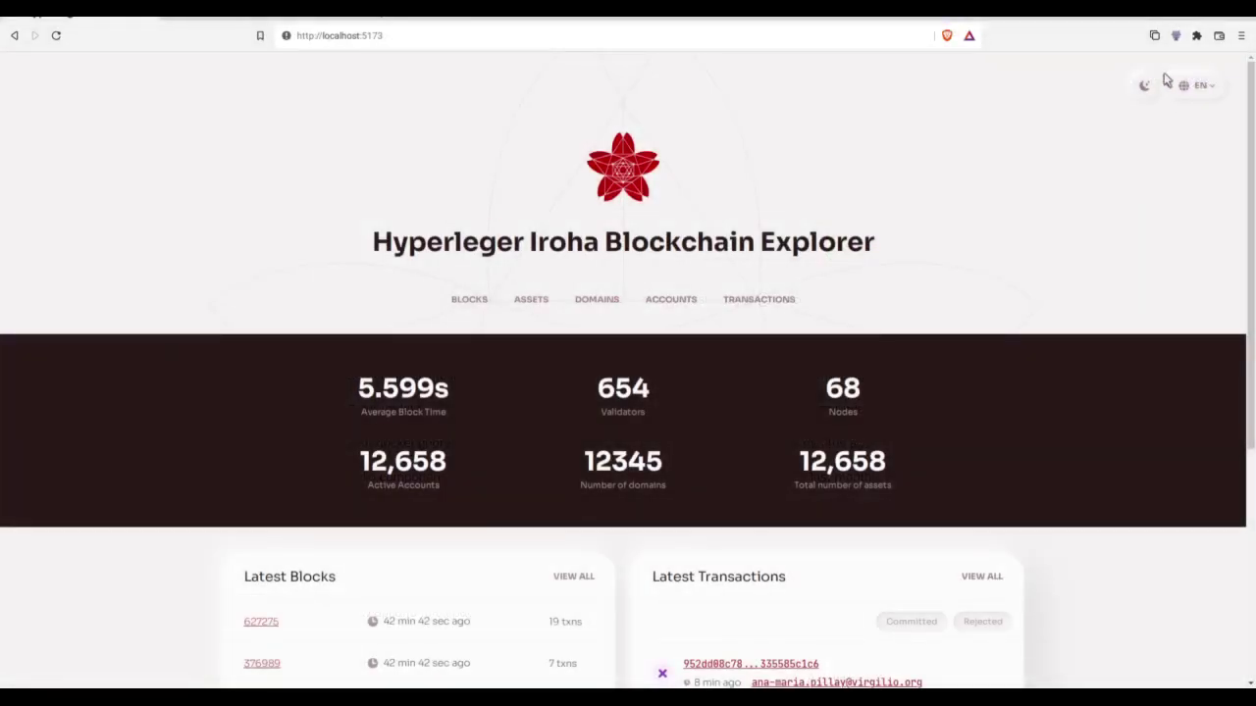
- Preview the dark theme, return to the light theme, and look through the available interface languages
left_click(1148, 85)
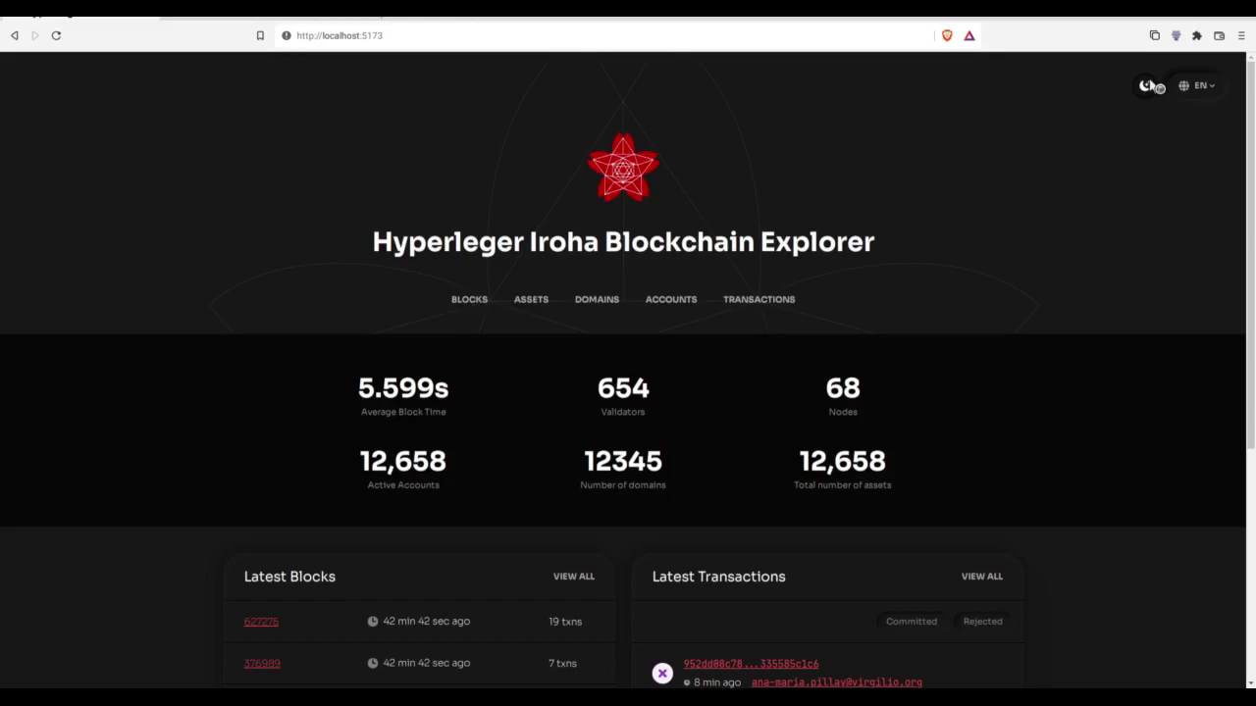
left_click(1154, 87)
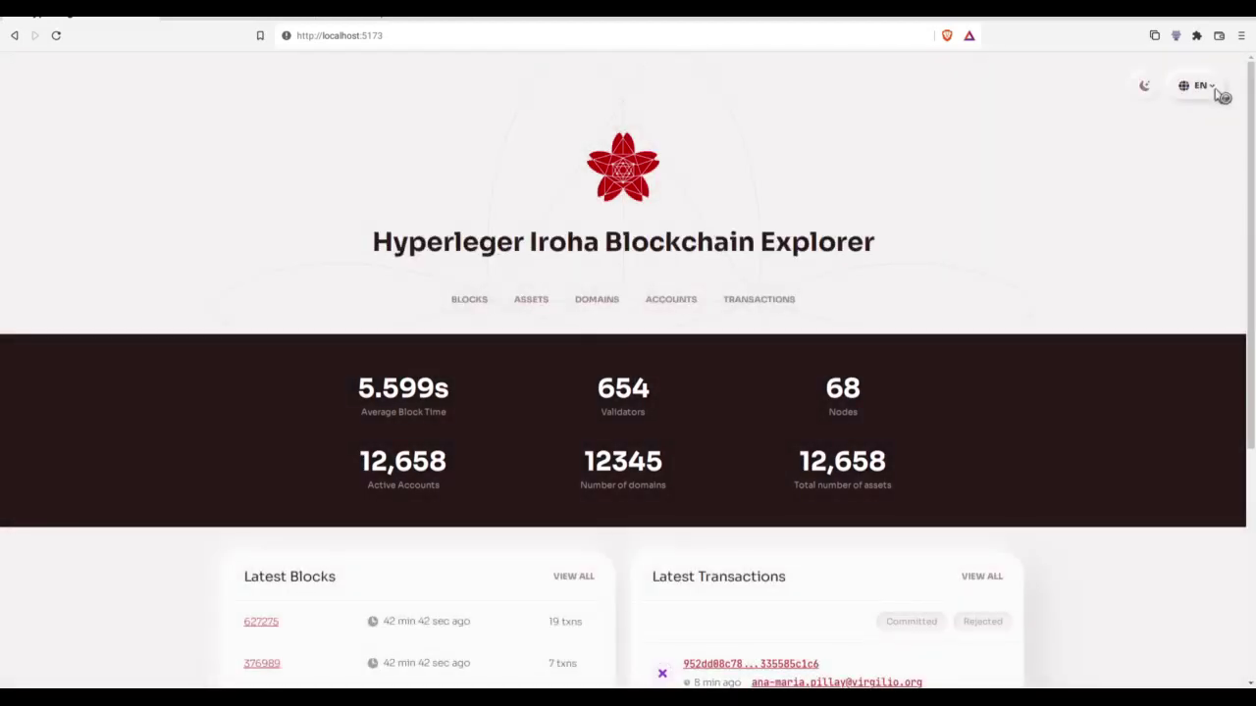
left_click(1215, 91)
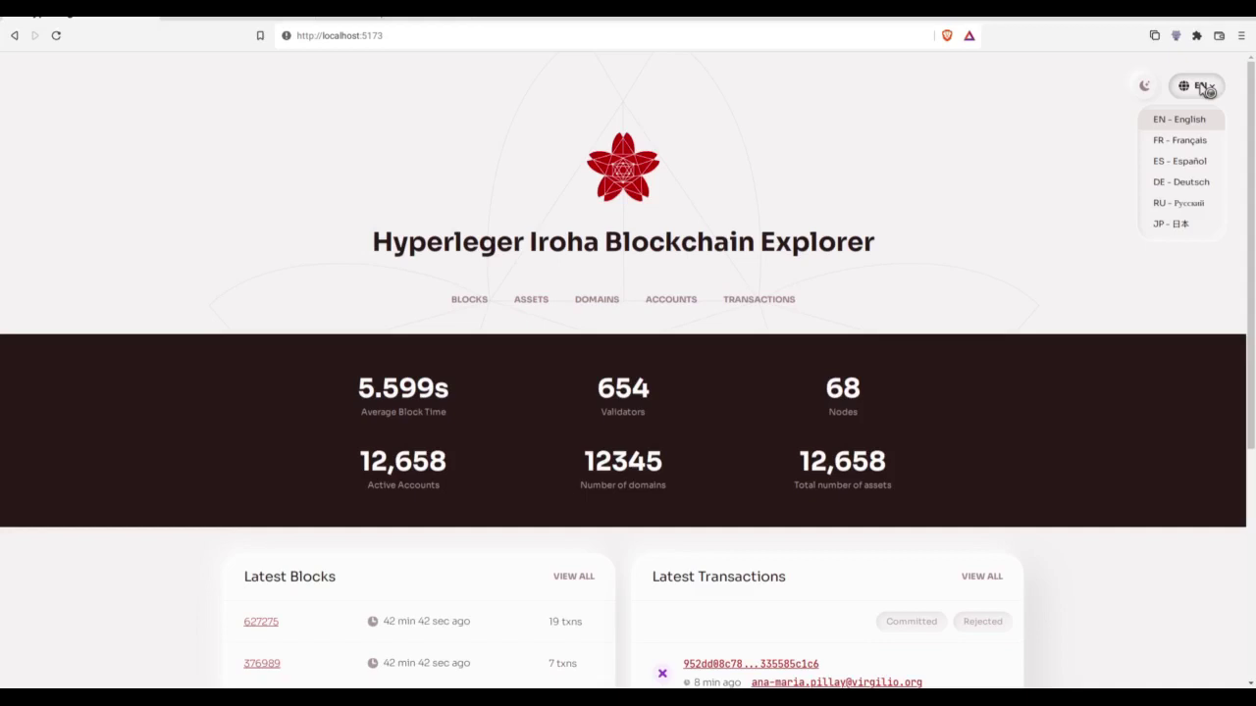
left_click(1202, 90)
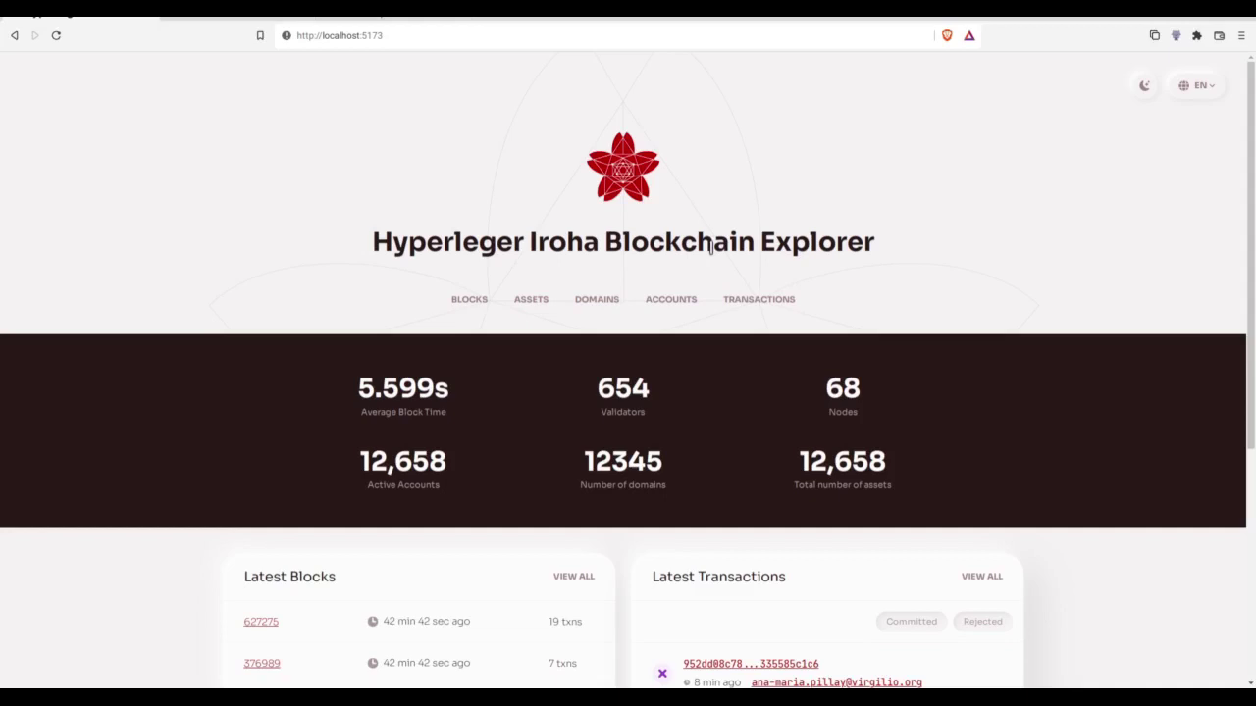
- Review the home page's latest blocks and transactions, and try the Committed and Rejected filters on Latest Transactions
left_click(480, 301)
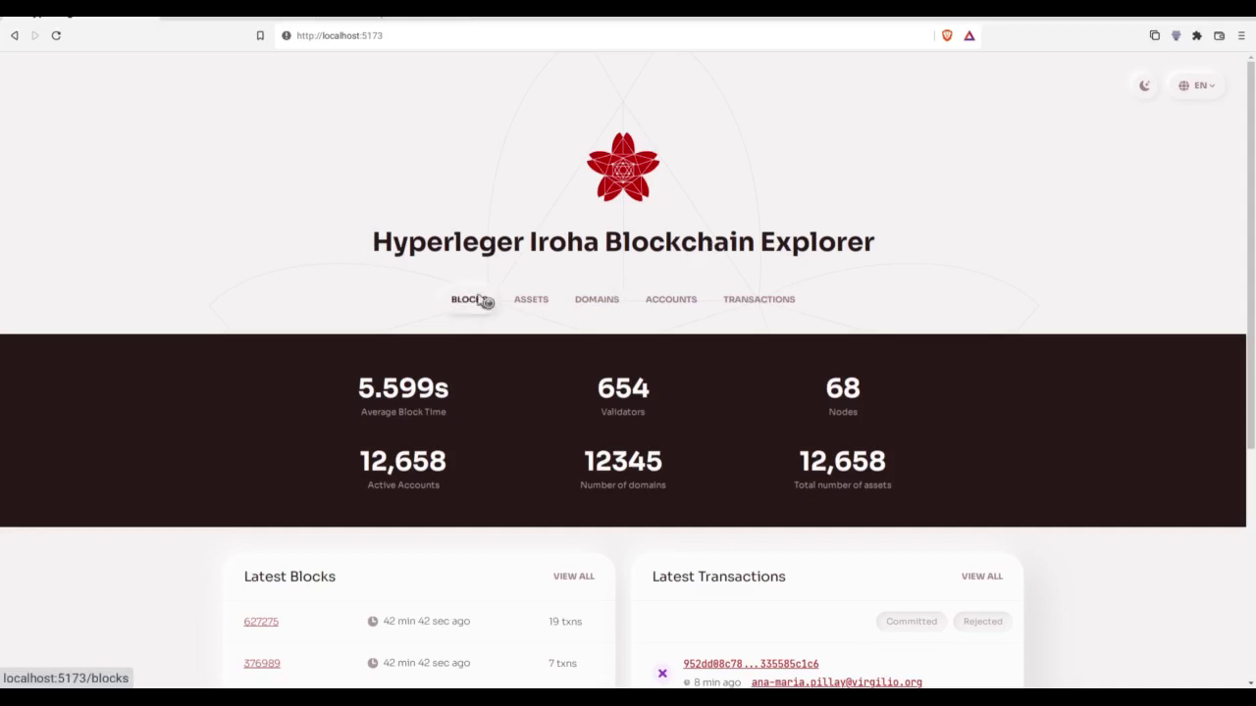
scroll(498, 461, "down", 2)
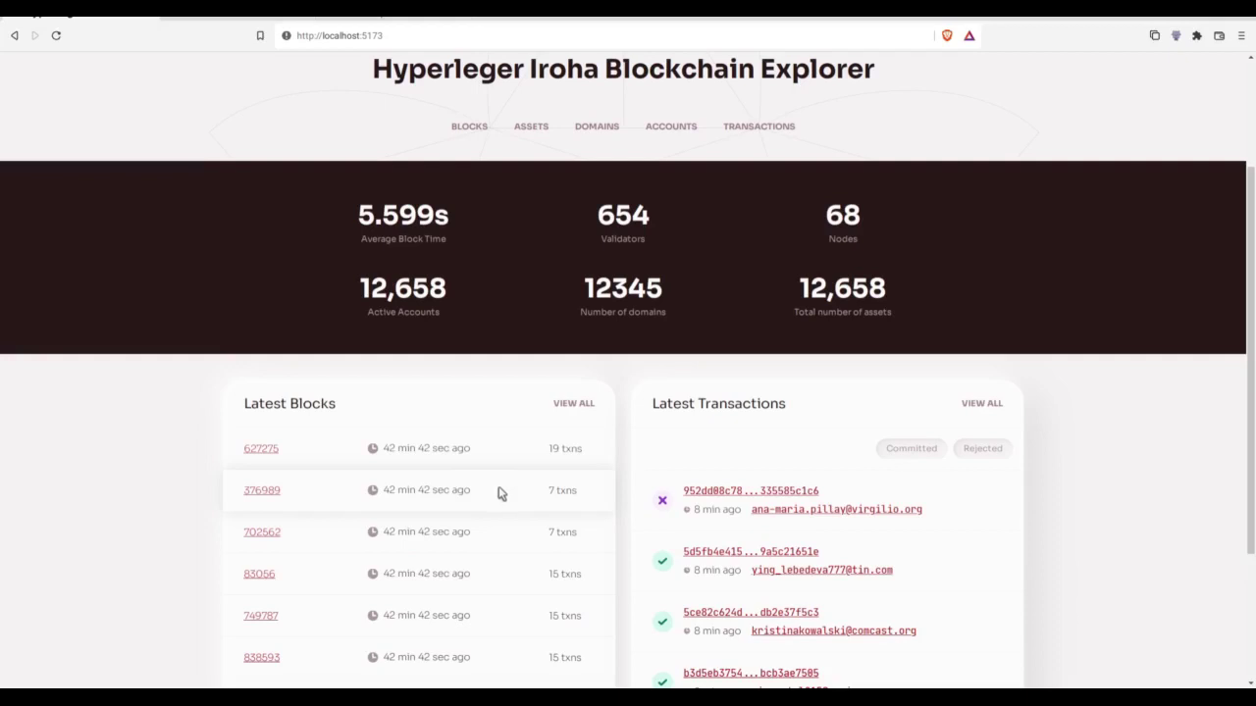
scroll(499, 493, "down", 2)
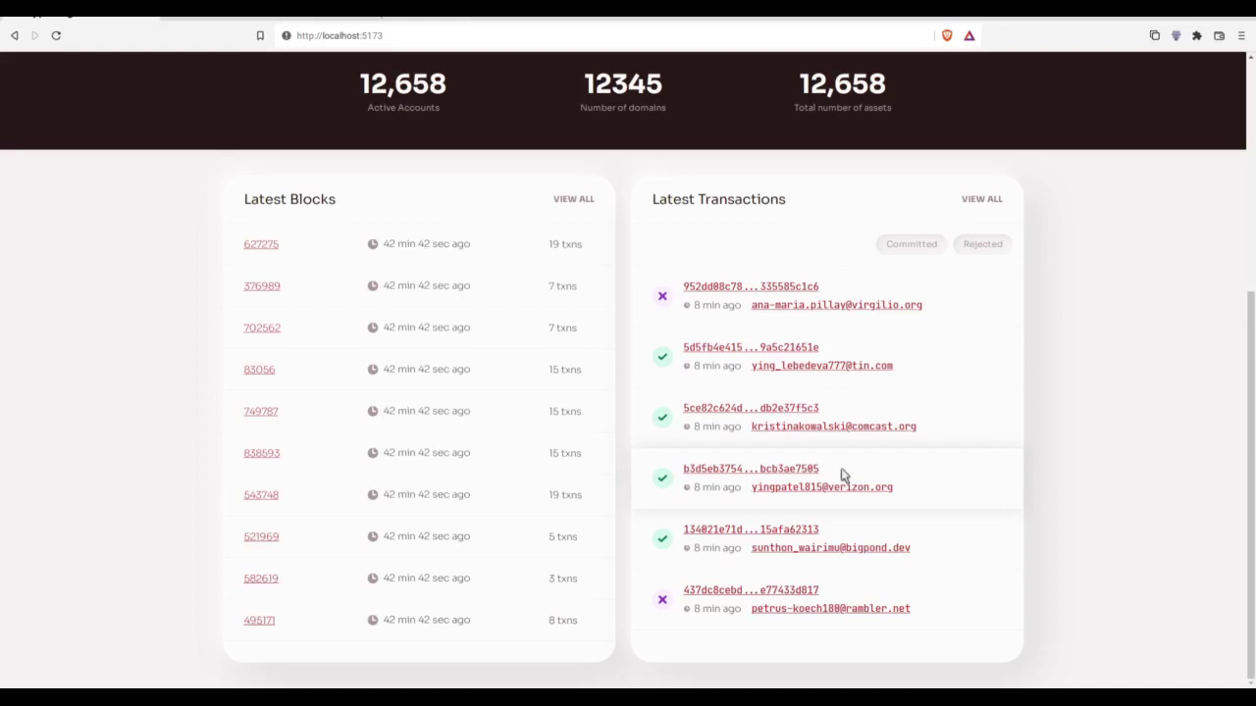
left_click(937, 246)
left_click(979, 246)
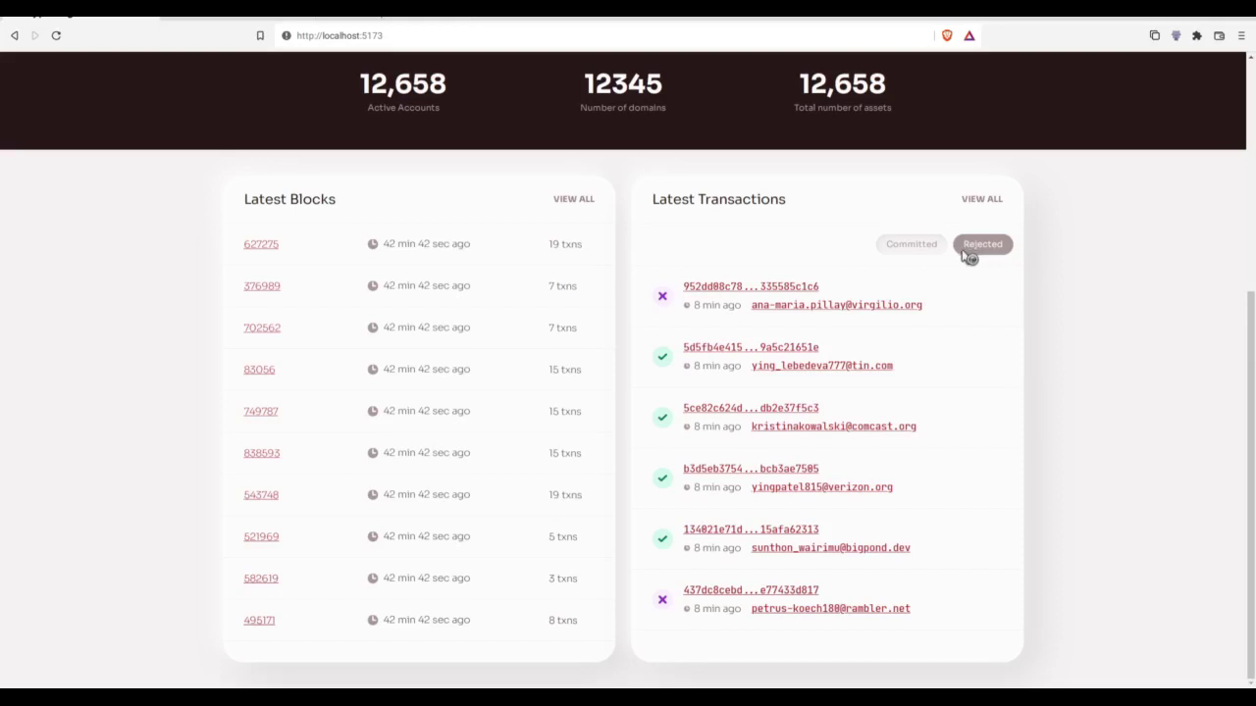
- On the Blocks page, check the rows-per-page options and copy the hash of block 627275
scroll(589, 280, "up", 5)
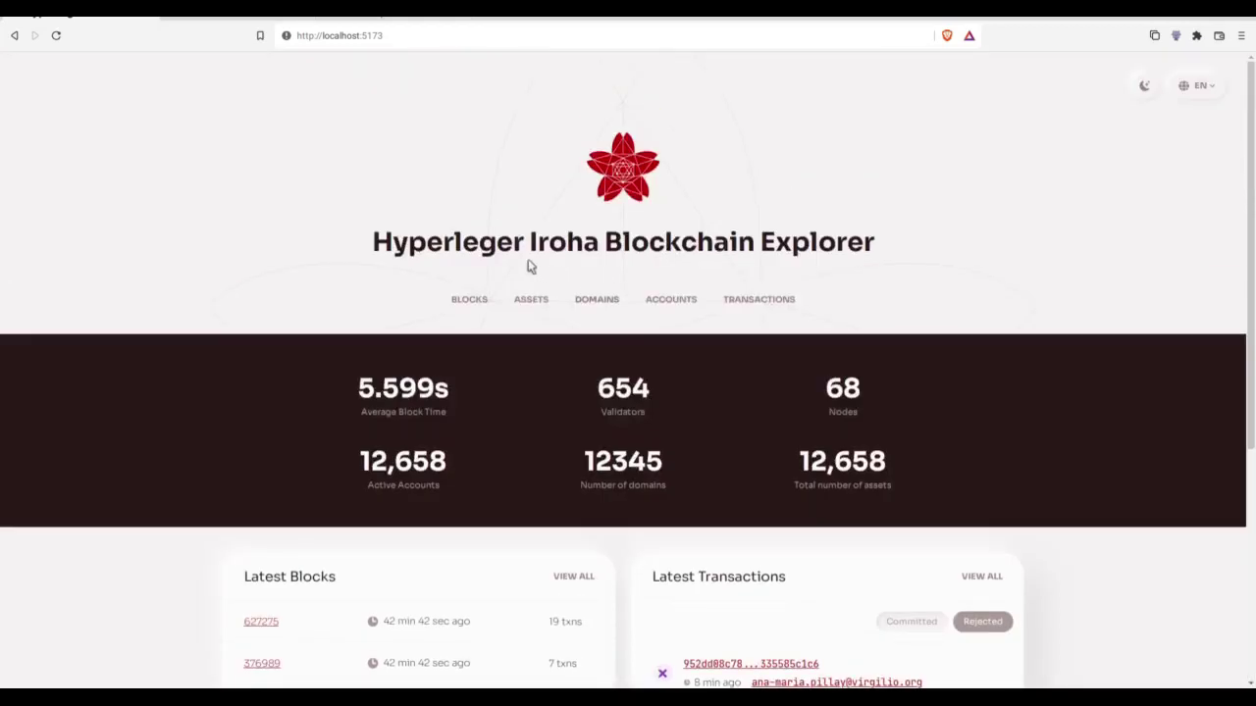
left_click(471, 299)
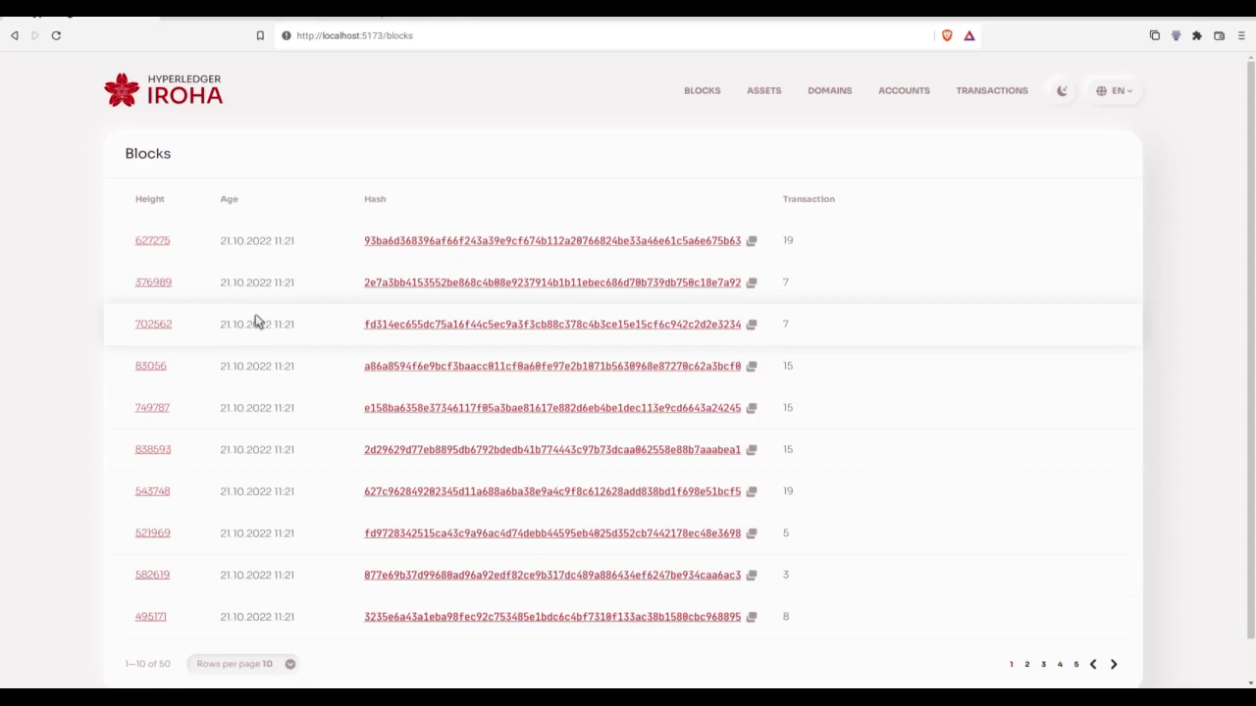
scroll(257, 323, "down", 1)
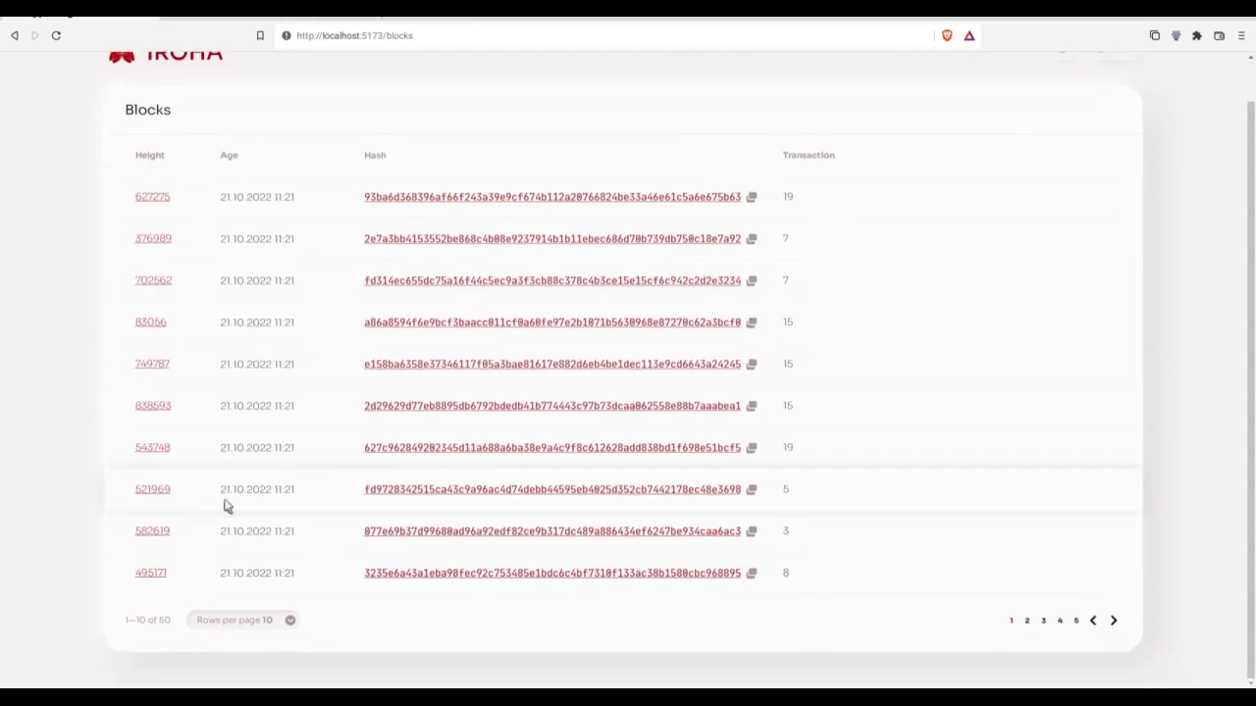
left_click(240, 622)
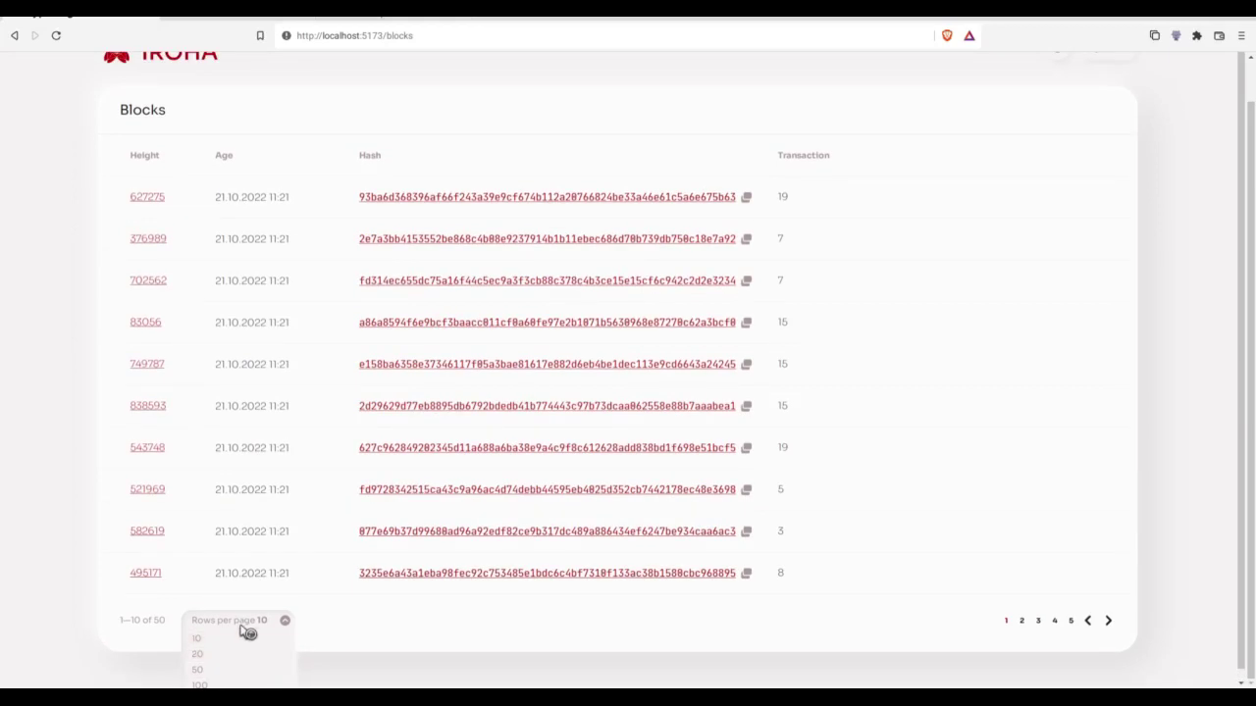
left_click(245, 636)
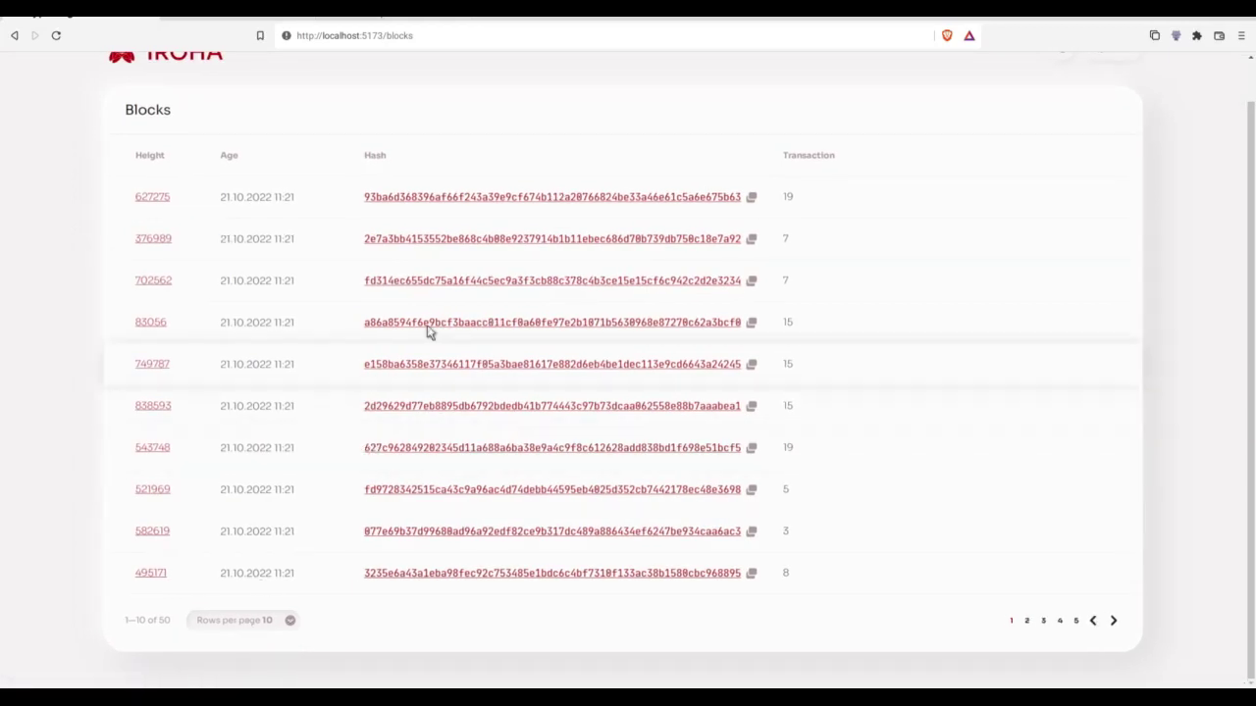
left_click(753, 199)
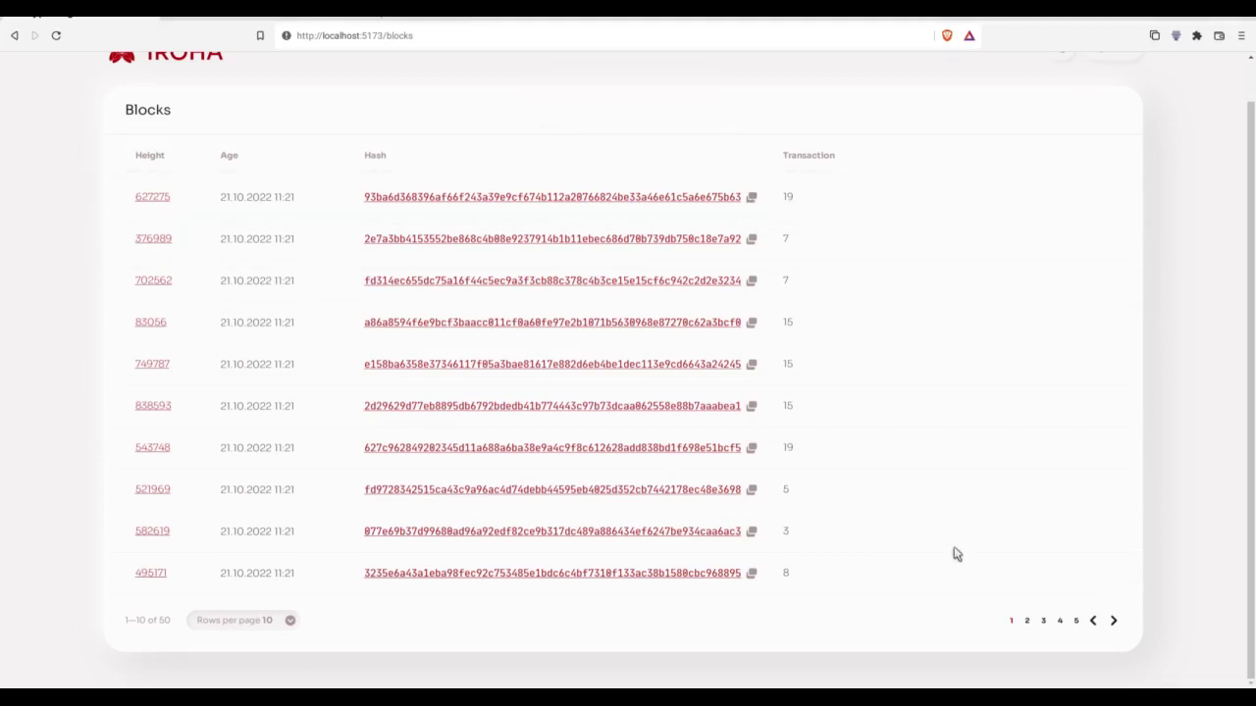
- View the Assets page, followed by the Domains page
scroll(478, 369, "up", 1)
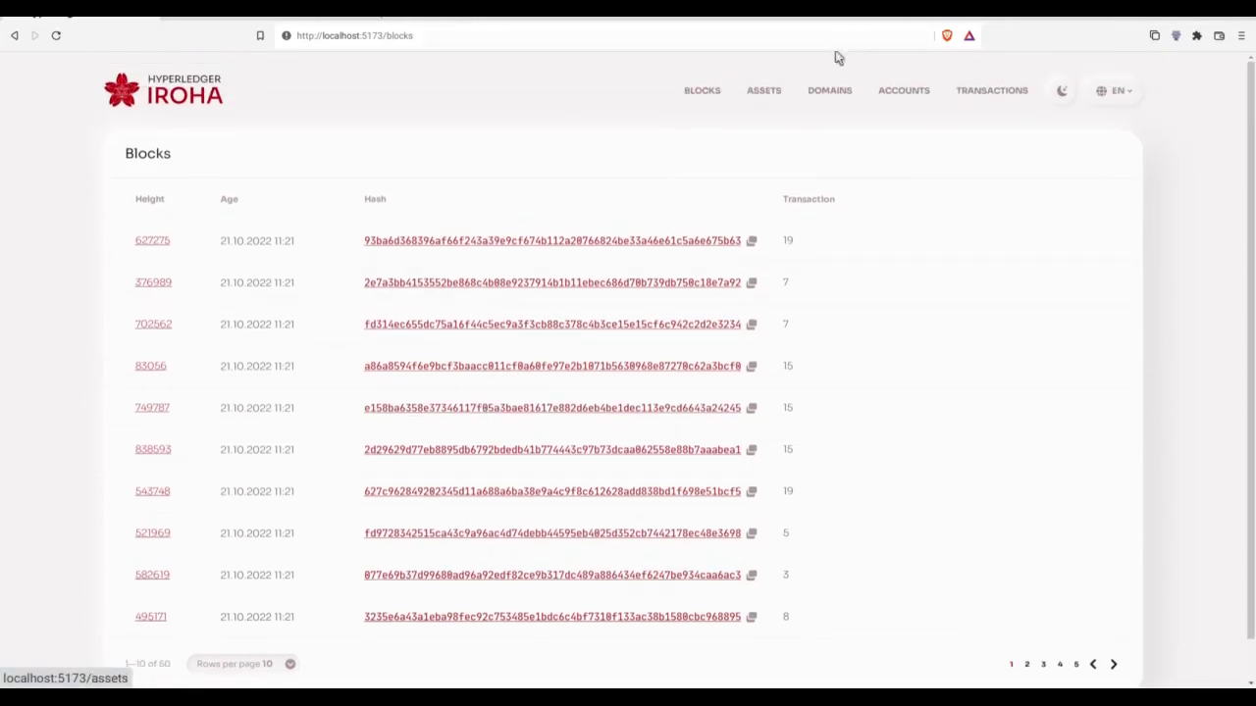
left_click(773, 90)
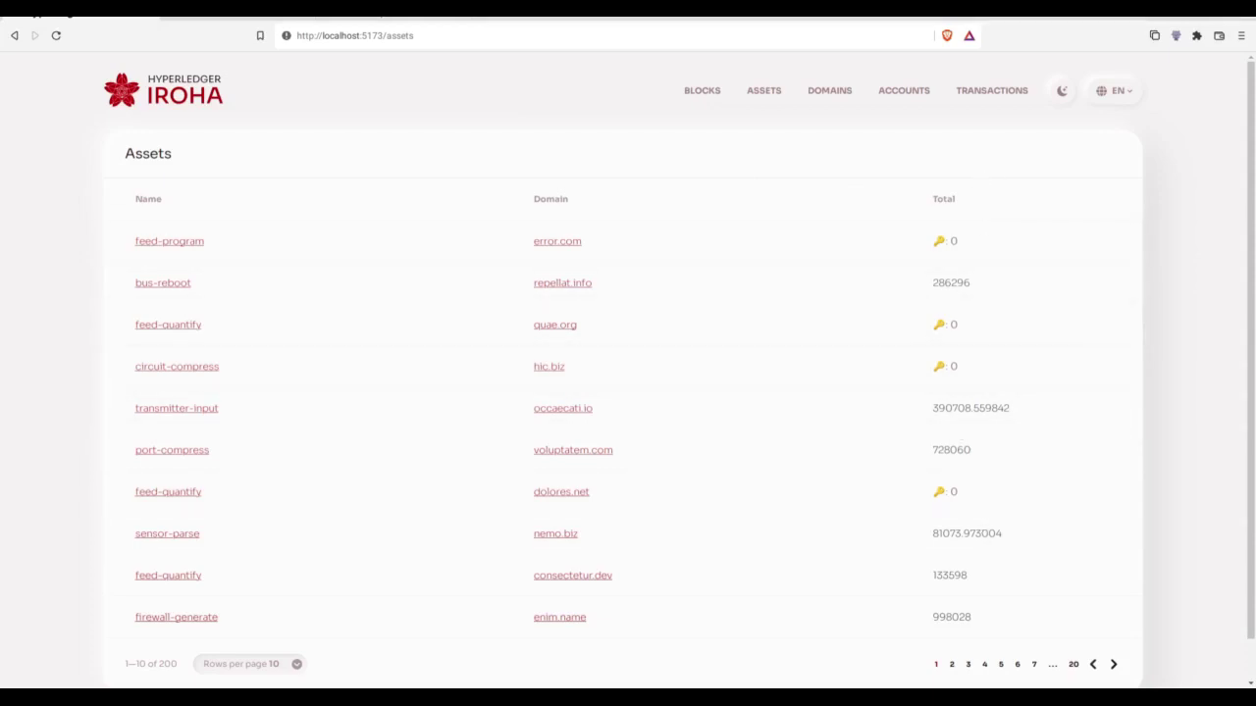
left_click(829, 90)
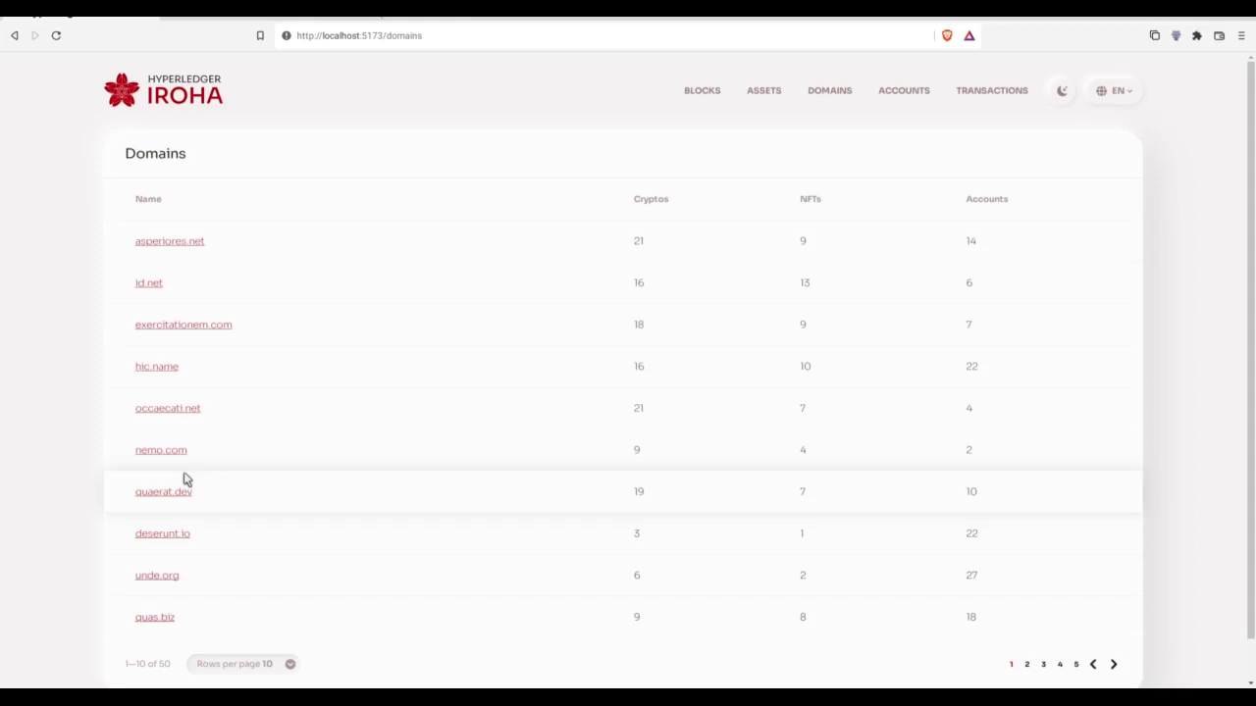
- Open the Accounts page and copy the address of the first account in the list
left_click(900, 91)
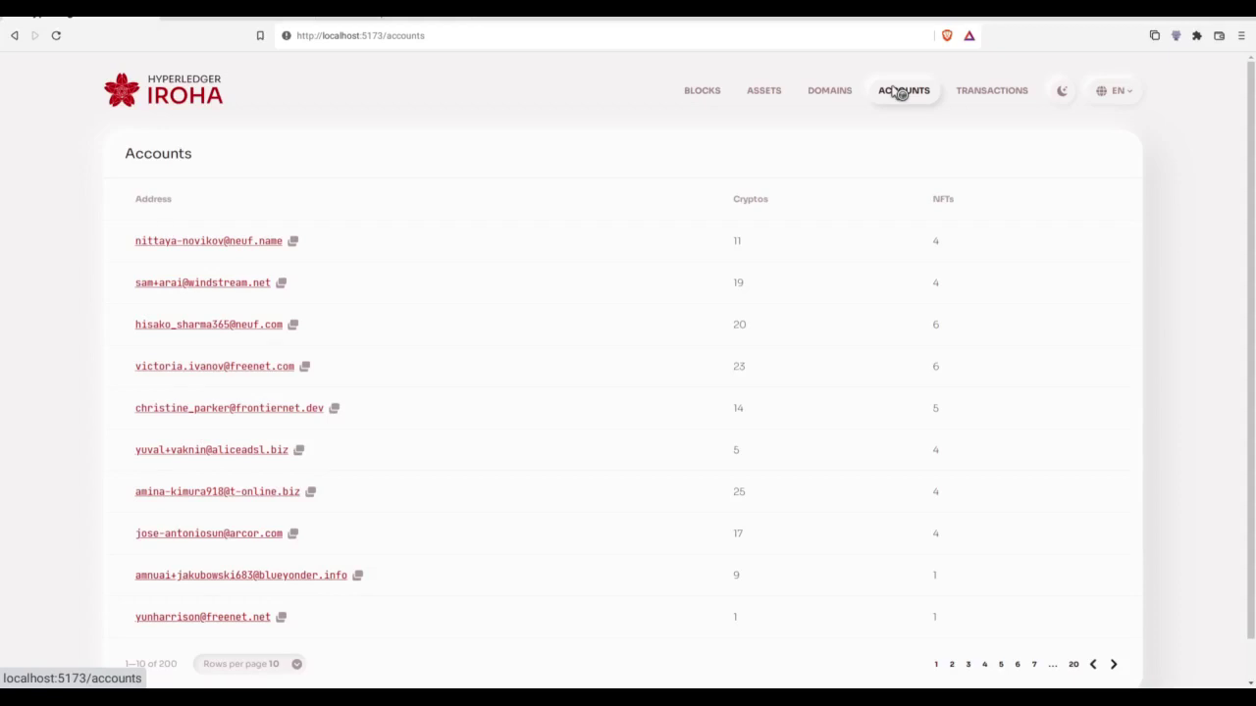
left_click(296, 242)
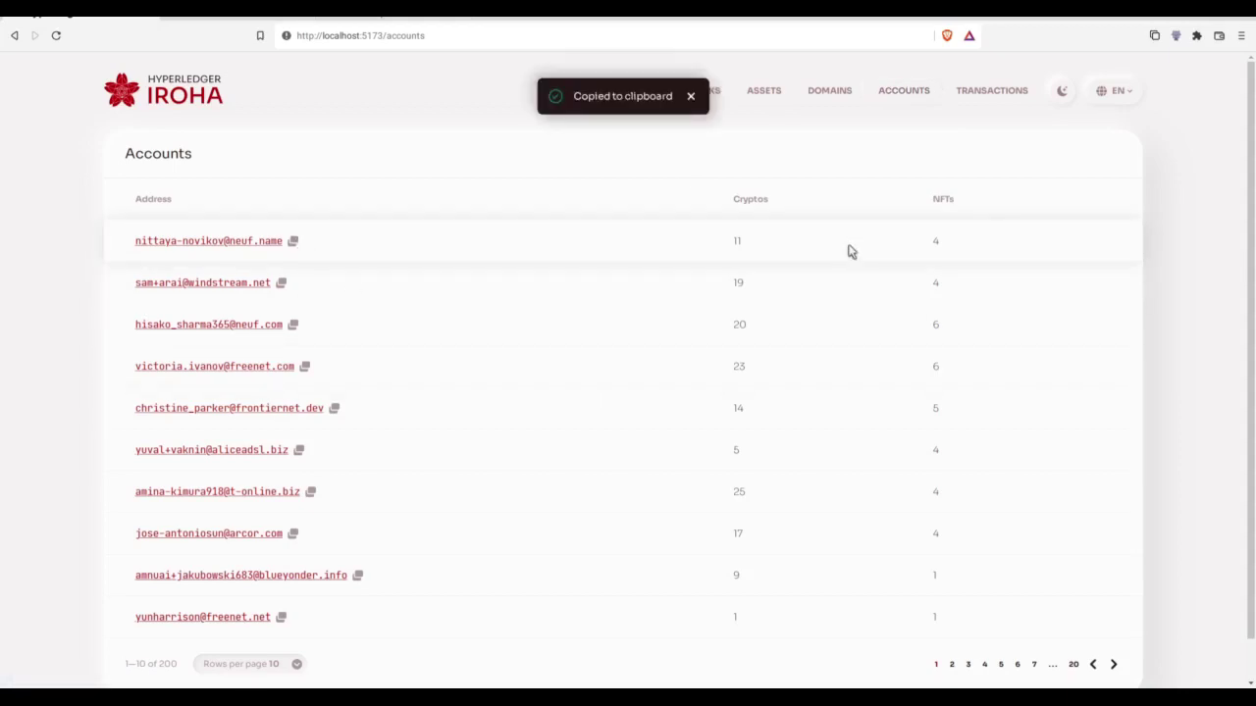
- On the Transactions page, try the Transfers, Mints and Burns type filters, and return to All
left_click(991, 91)
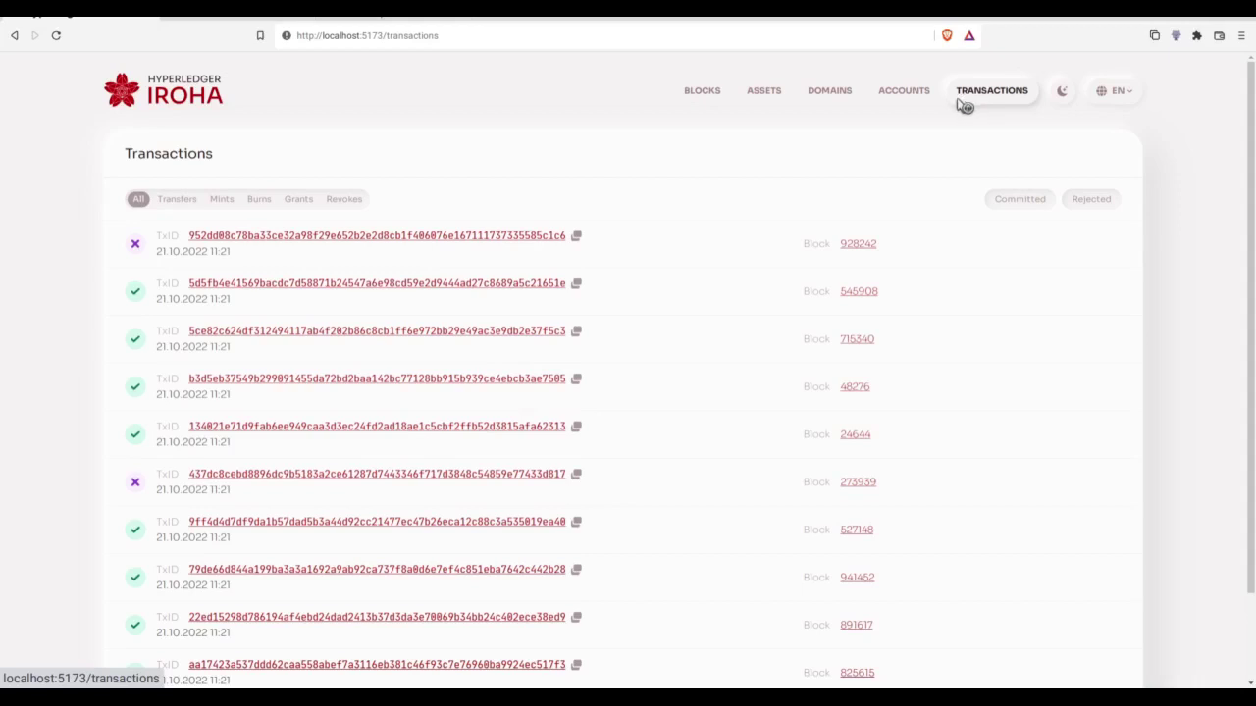
left_click(177, 199)
left_click(222, 199)
left_click(261, 202)
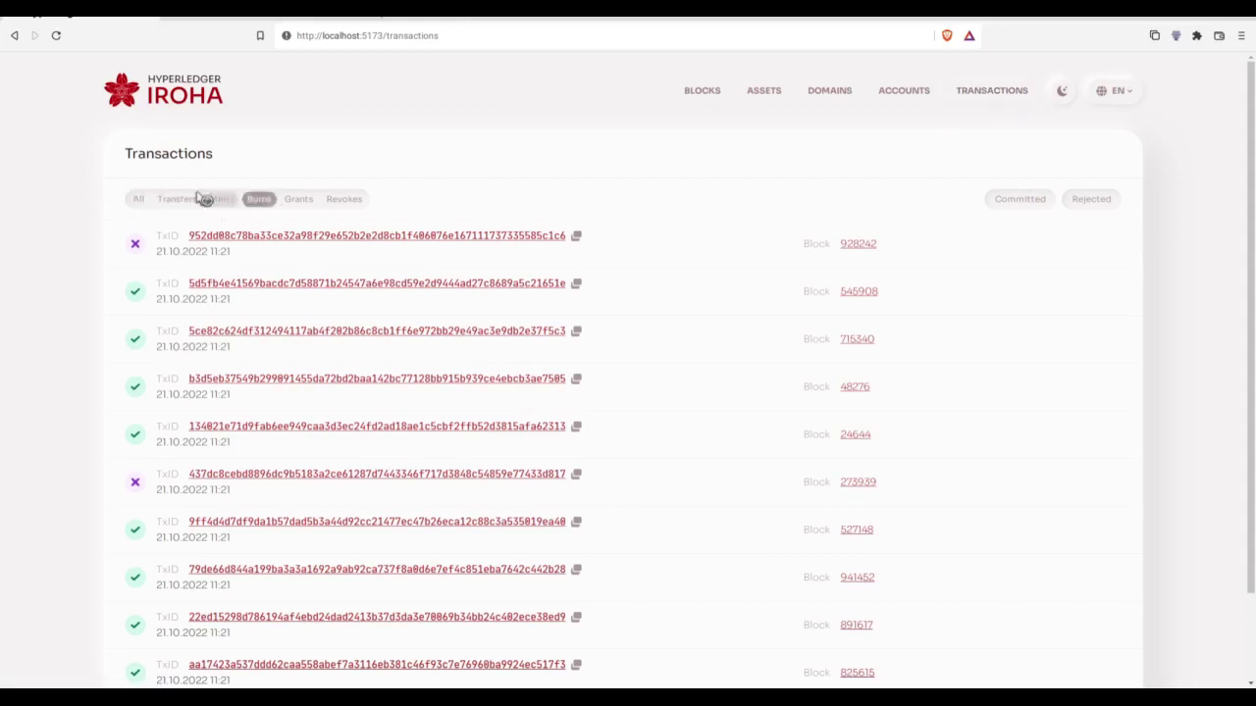
left_click(146, 201)
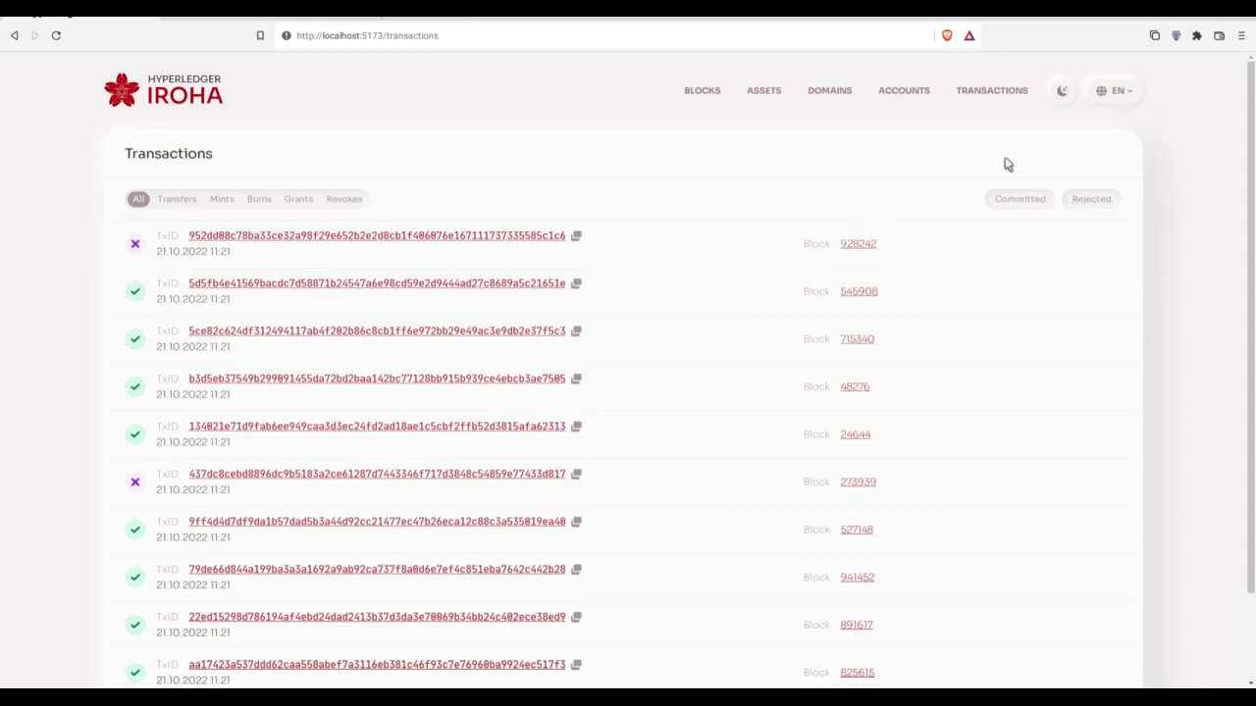
- Open the developer tools, show the Transactions page in the iPhone XR mobile emulation, and shrink the tools pane
key("F12")
left_click_drag(630, 652, 620, 555)
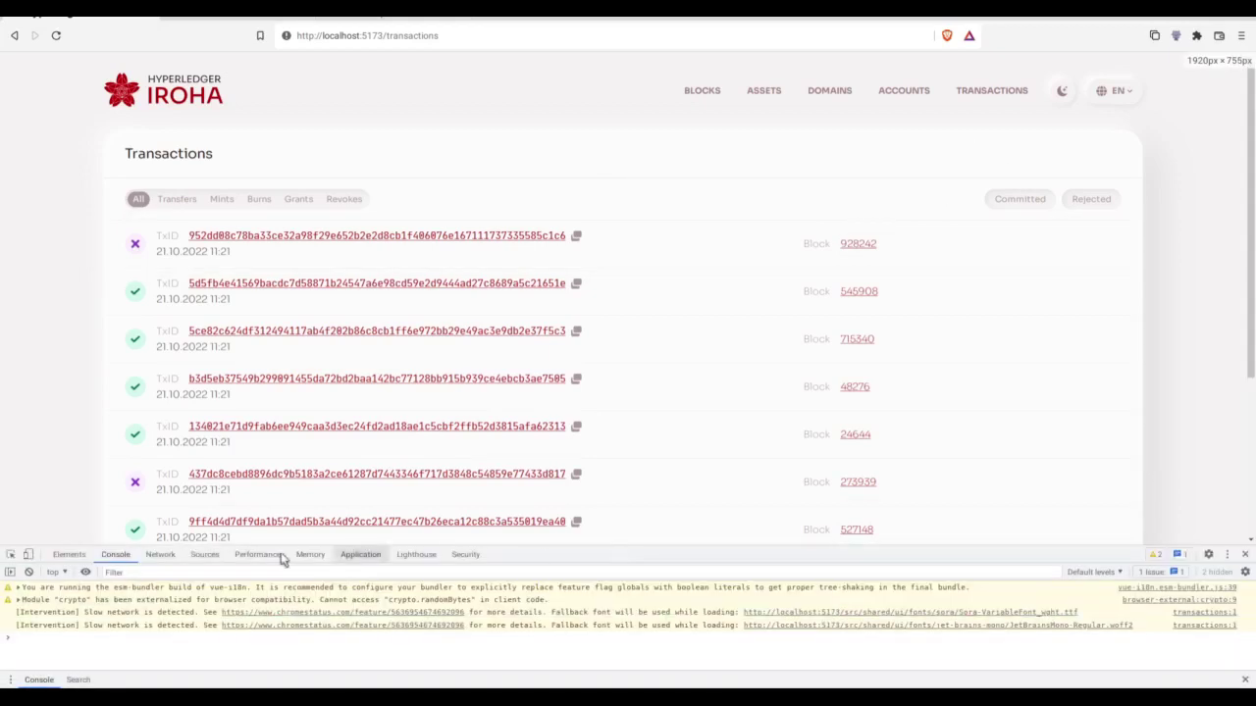
left_click(29, 554)
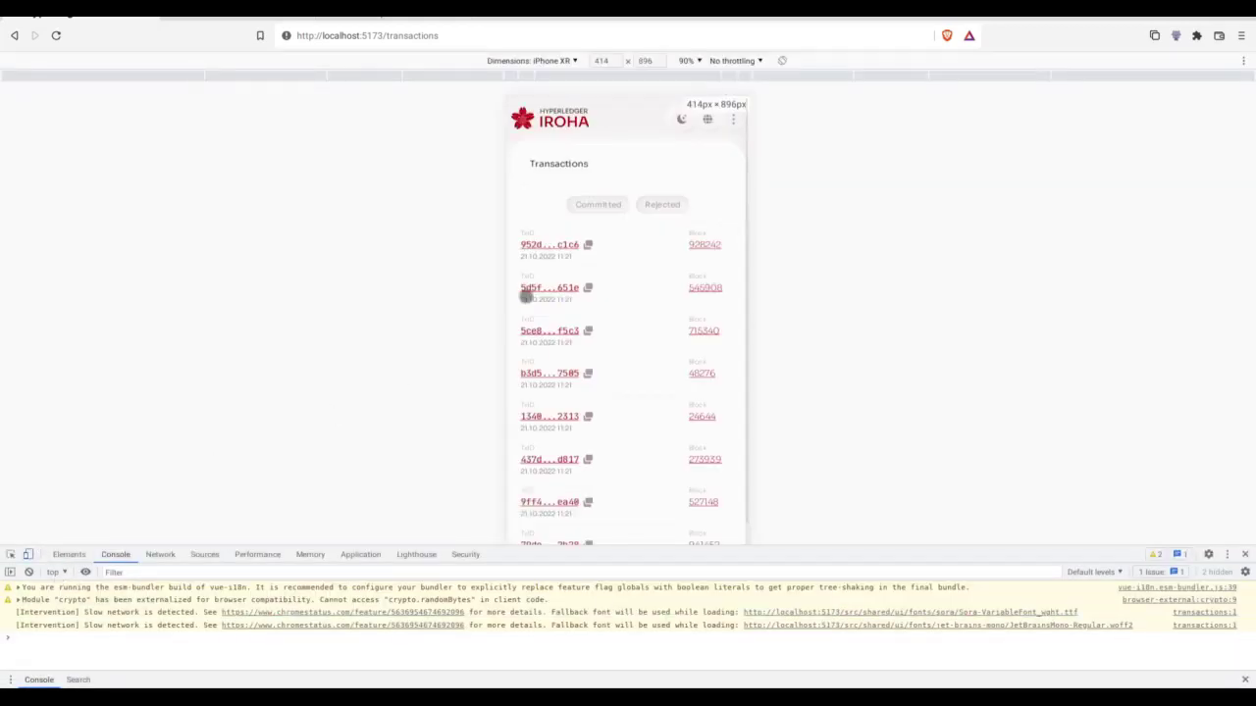
left_click_drag(739, 552, 751, 624)
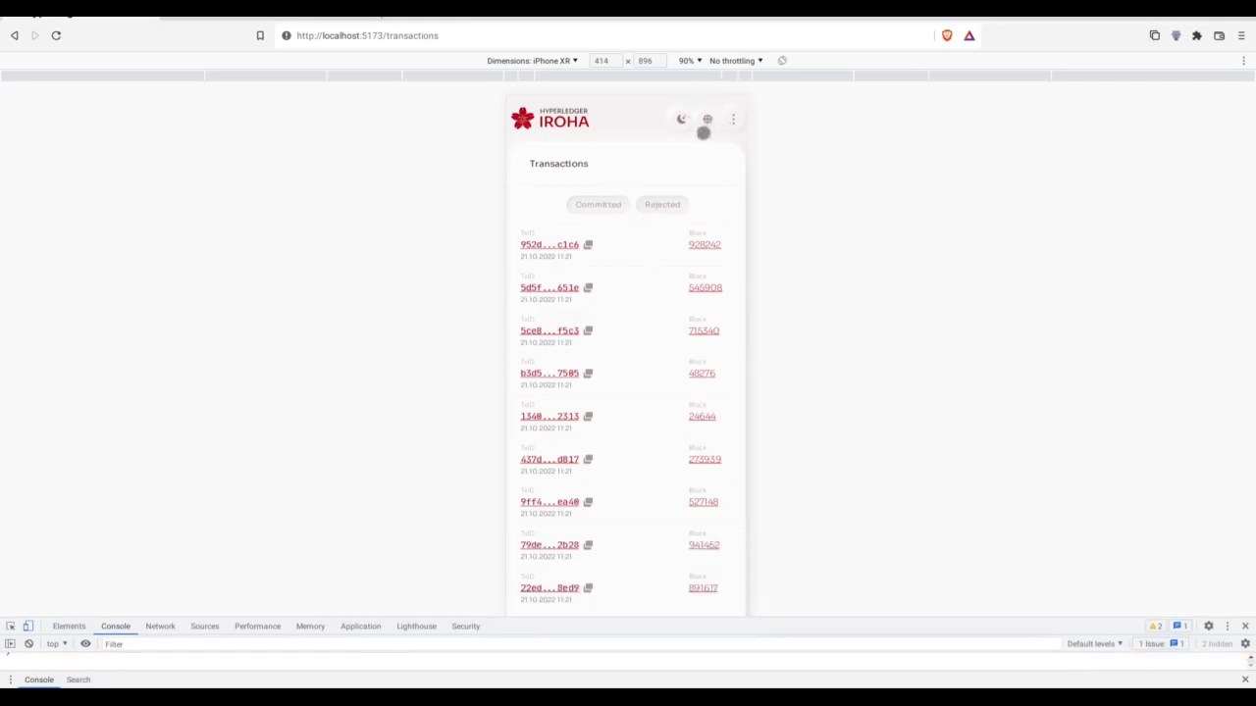
- Return to the explorer's home page in the mobile layout and review it down to Latest Transactions
left_click(564, 119)
scroll(624, 277, "down", 6)
scroll(624, 278, "down", 2)
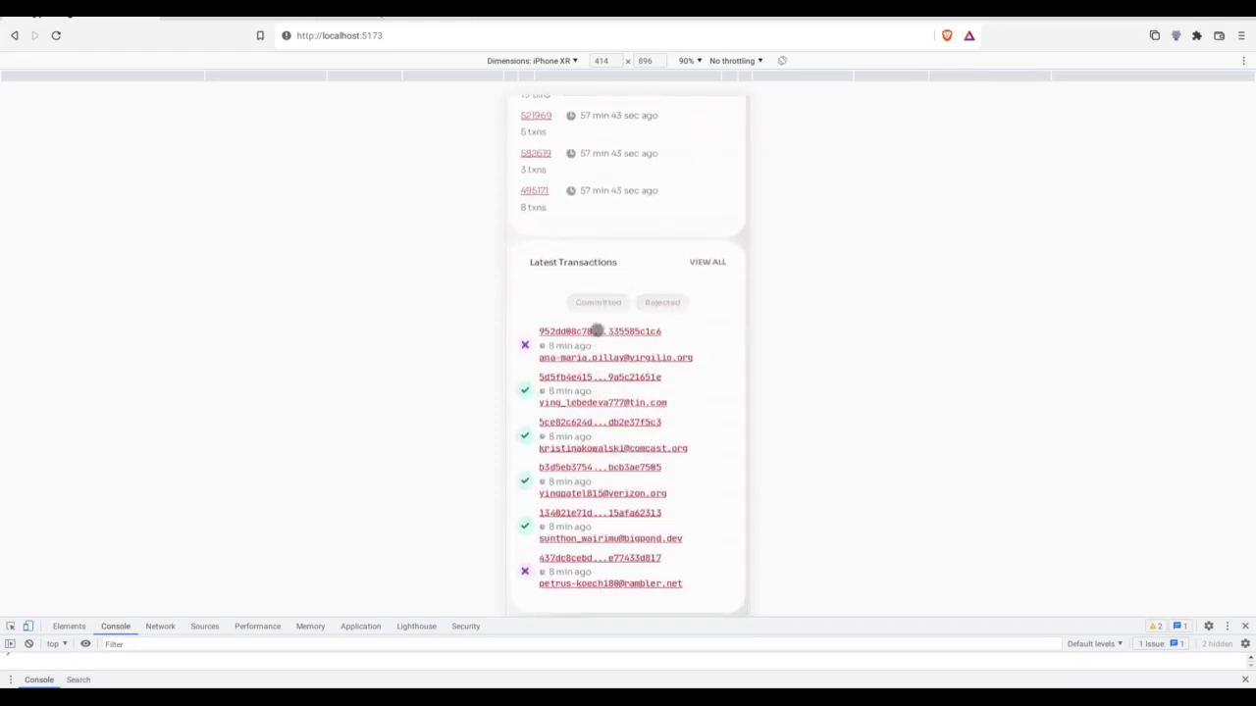
- View the Assets, Accounts and Transactions pages in turn in the mobile layout
scroll(597, 332, "up", 8)
left_click(734, 111)
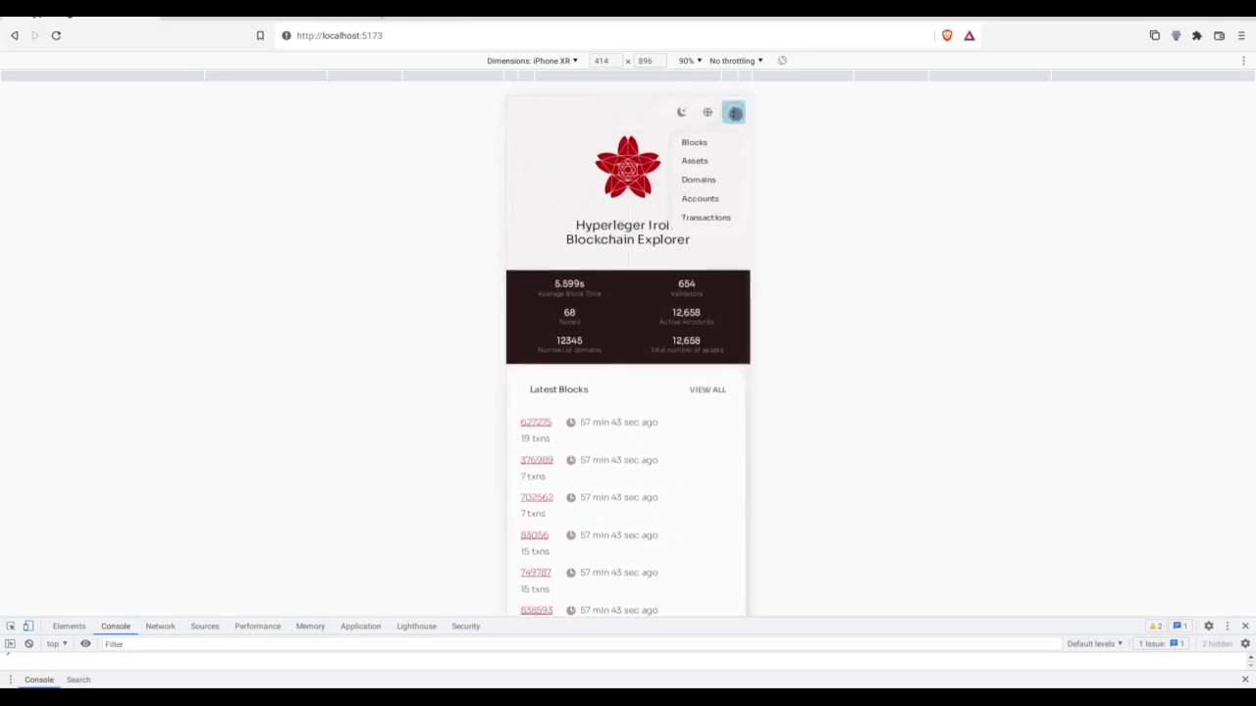
left_click(714, 165)
left_click(733, 119)
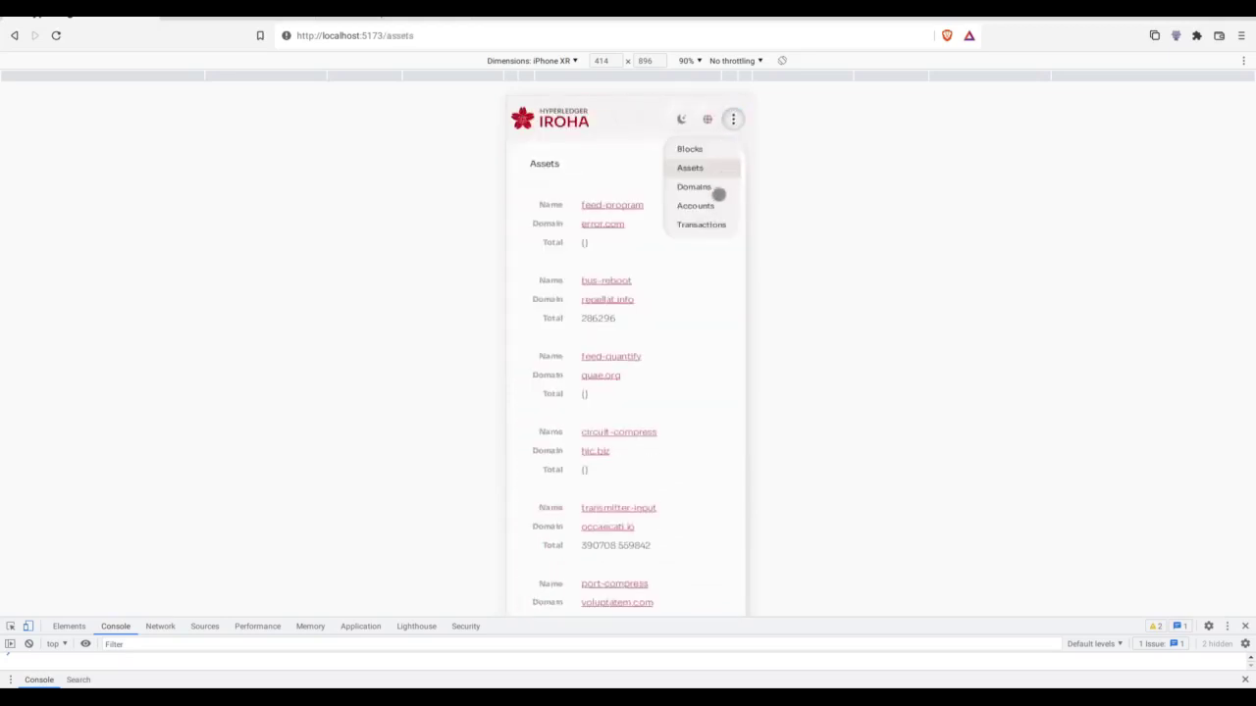
left_click(716, 194)
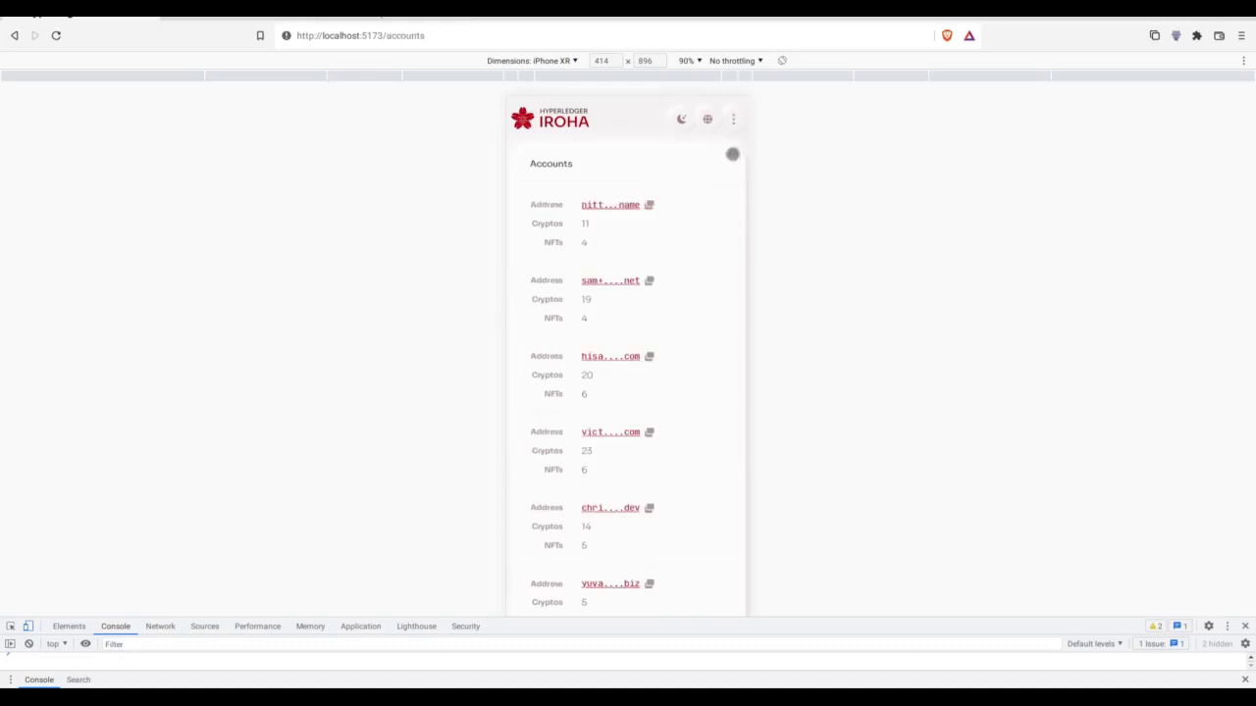
left_click(733, 119)
left_click(711, 225)
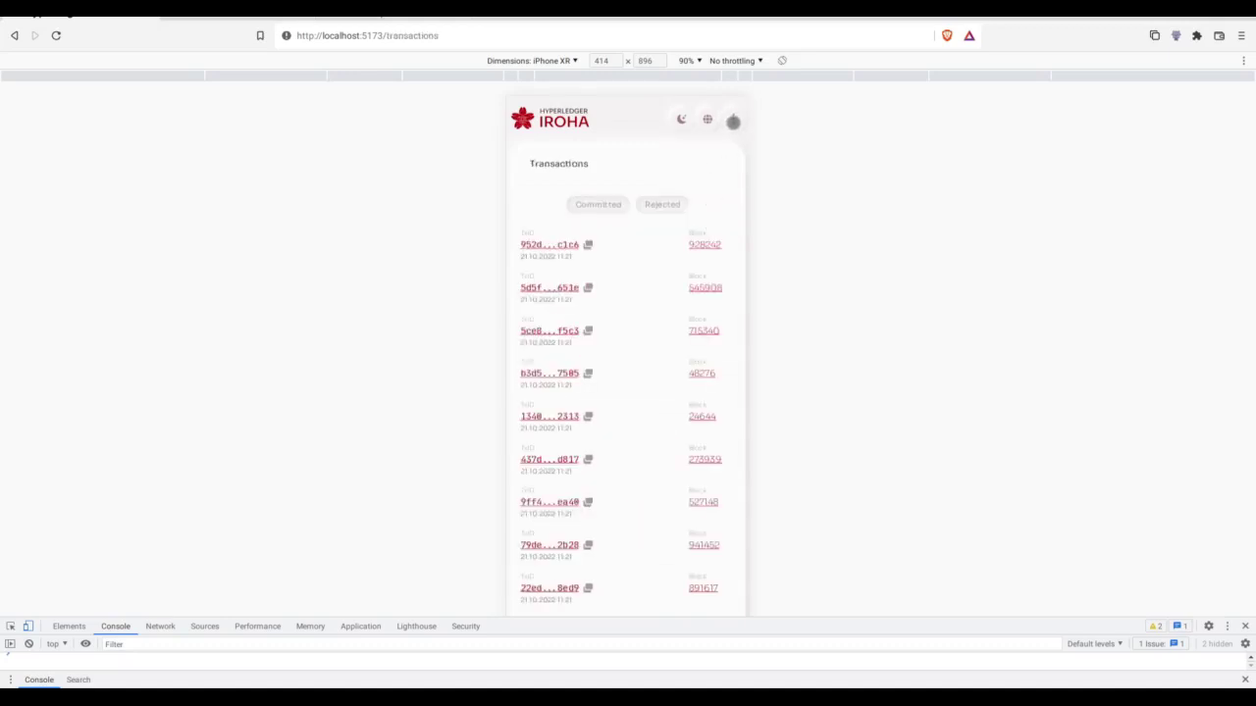
- On the mobile Transactions page, try the language list, the theme toggle, and the Committed and Rejected filters
left_click(707, 118)
left_click(707, 118)
left_click(681, 118)
left_click(679, 120)
left_click(620, 204)
left_click(662, 204)
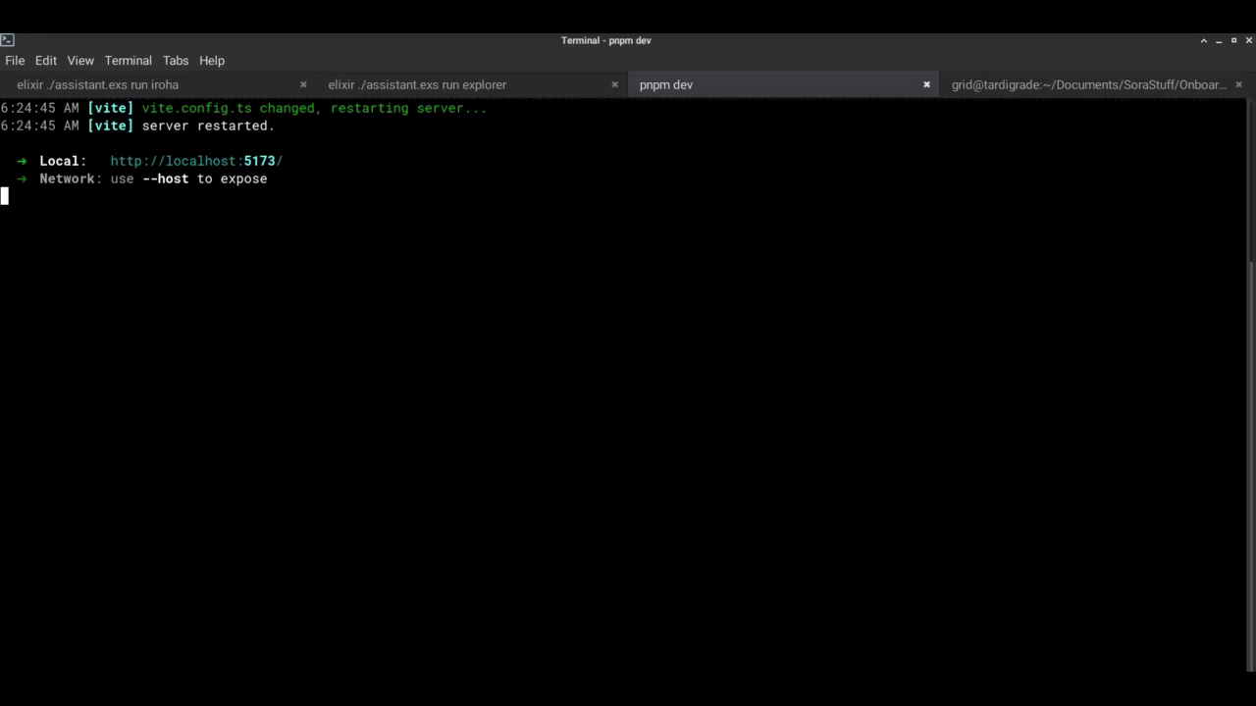
- In the terminal, review the running Iroha, explorer and pnpm dev sessions, ending at the iroha2-block-explorer-web shell
key("alt+1")
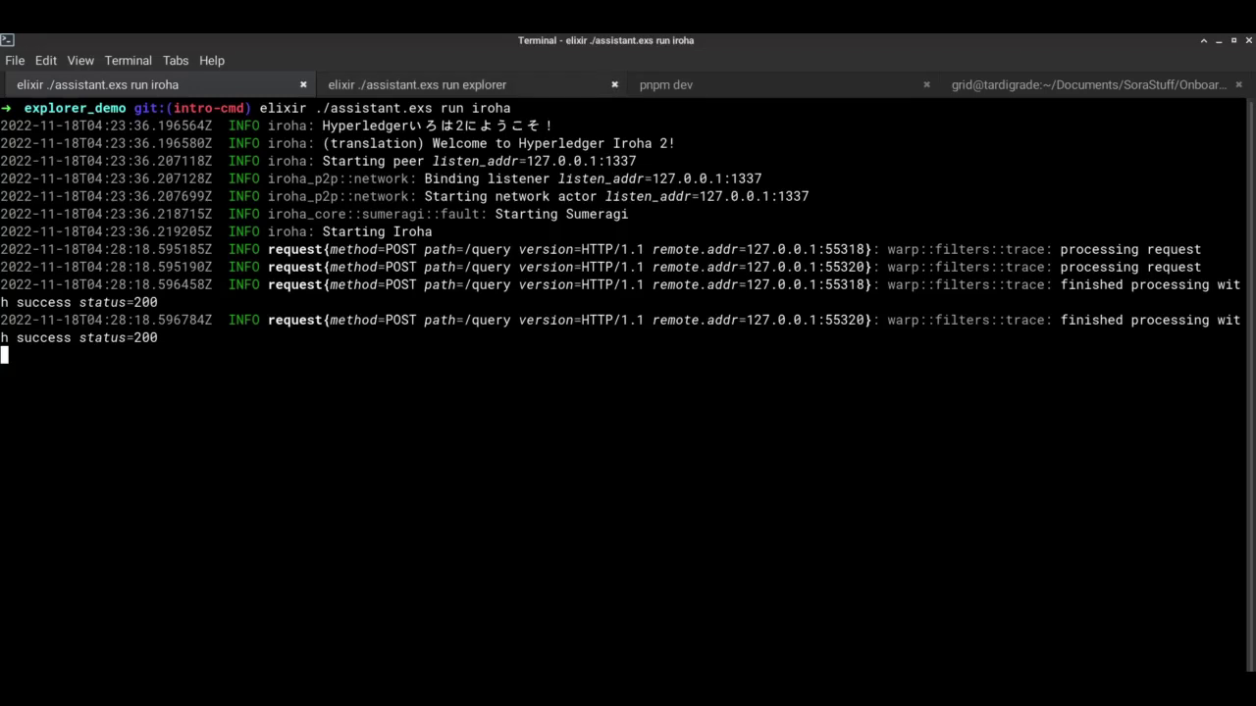
key("alt+2")
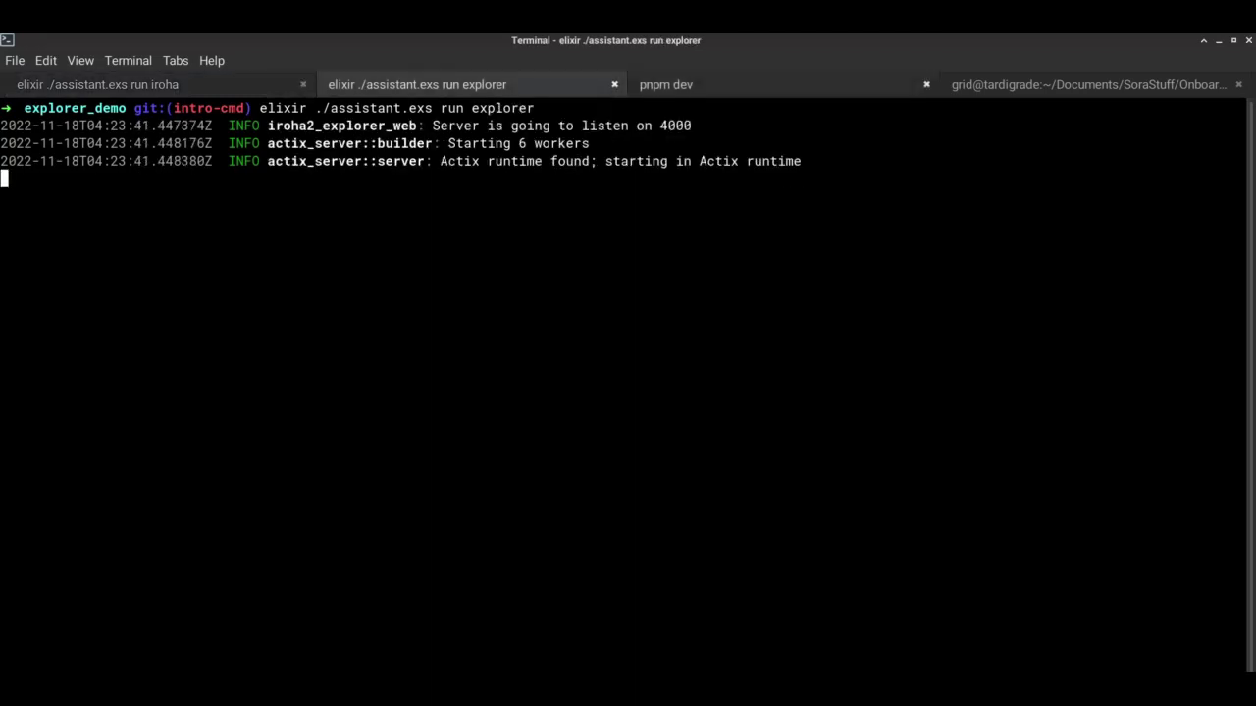
key("alt+3")
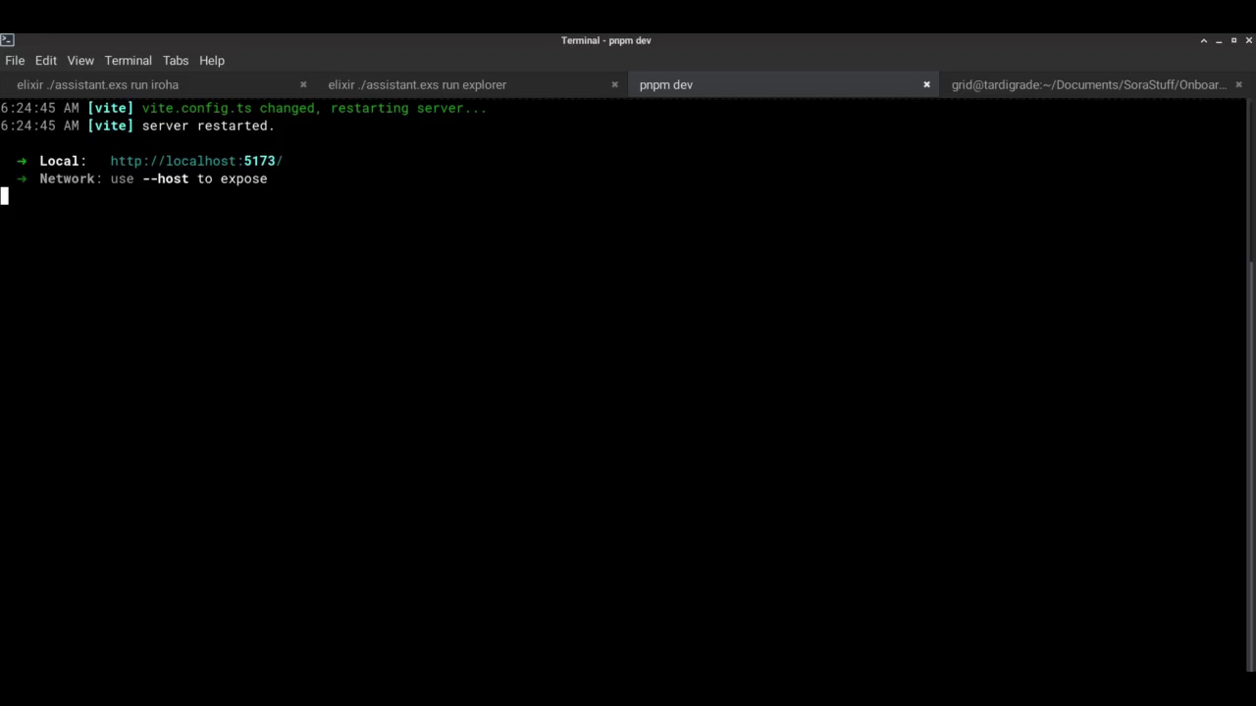
key("alt+4")
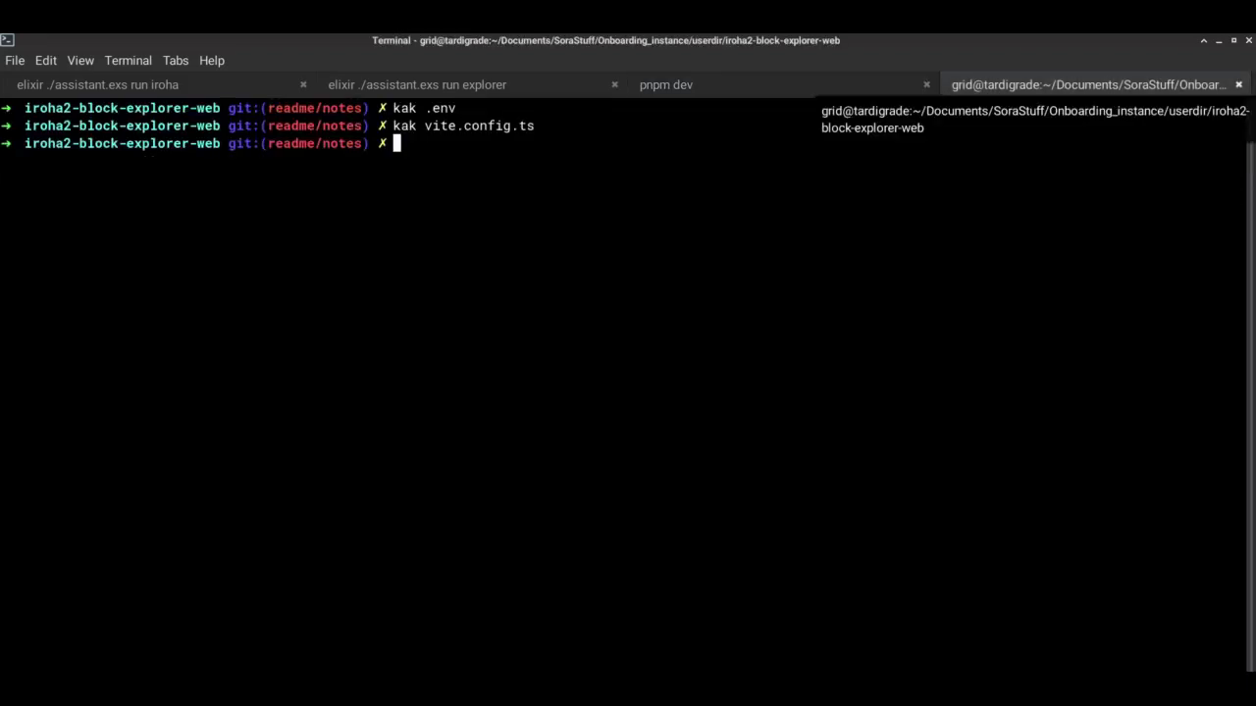
- Open the .env file in Kakoune and examine its VITE_API_URL and VITE_FAKE_API_ENABLED settings
key("Up")
key("Up")
key("Return")
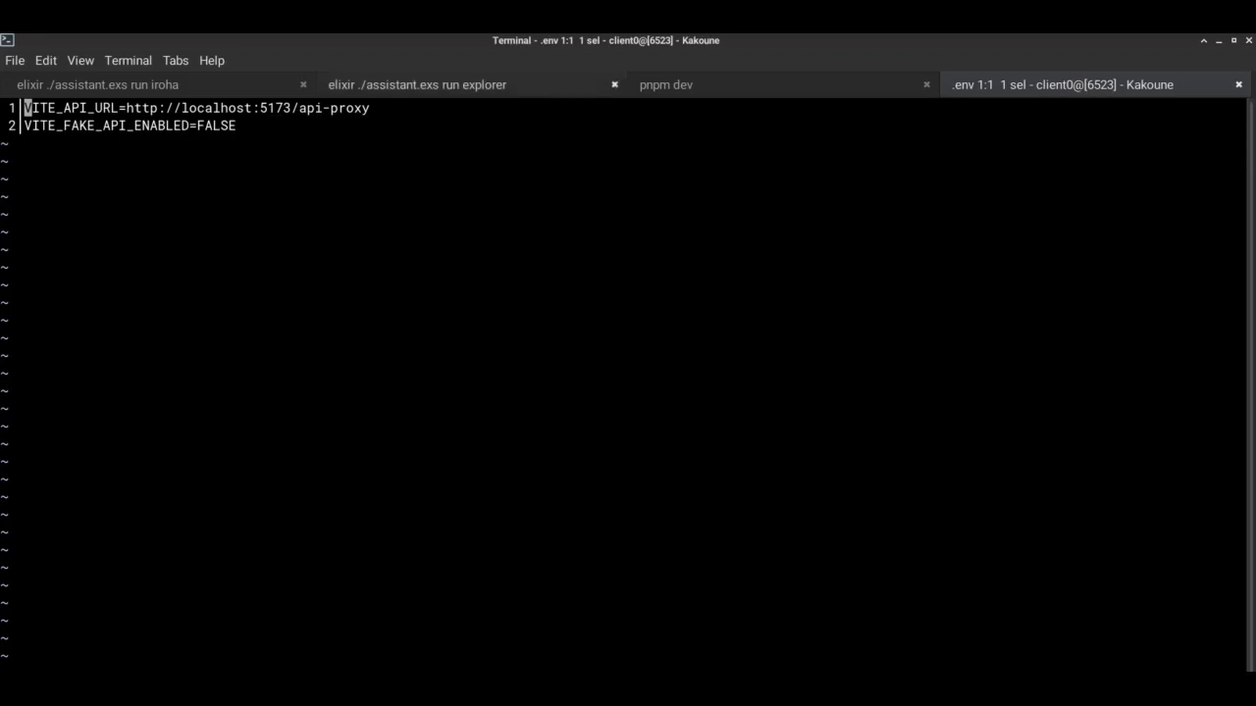
left_click_drag(366, 108, 27, 108)
key("j")
key("g")
key("l")
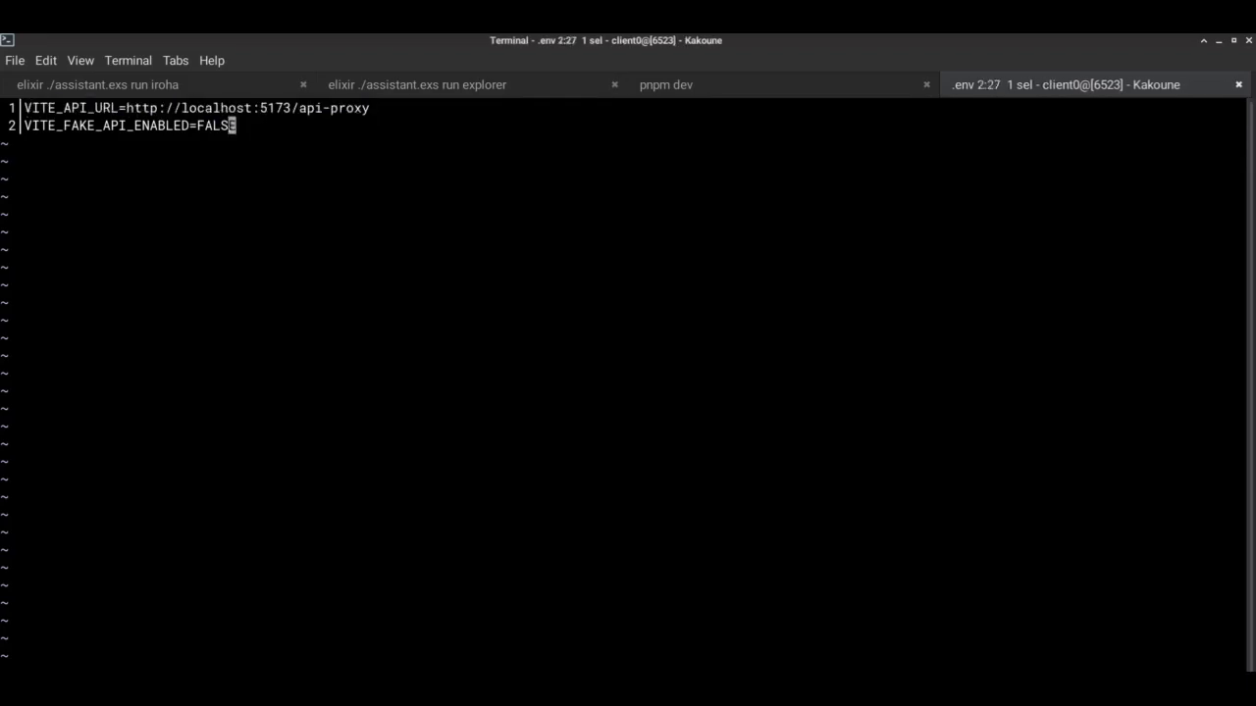
key("shift+g")
key("h")
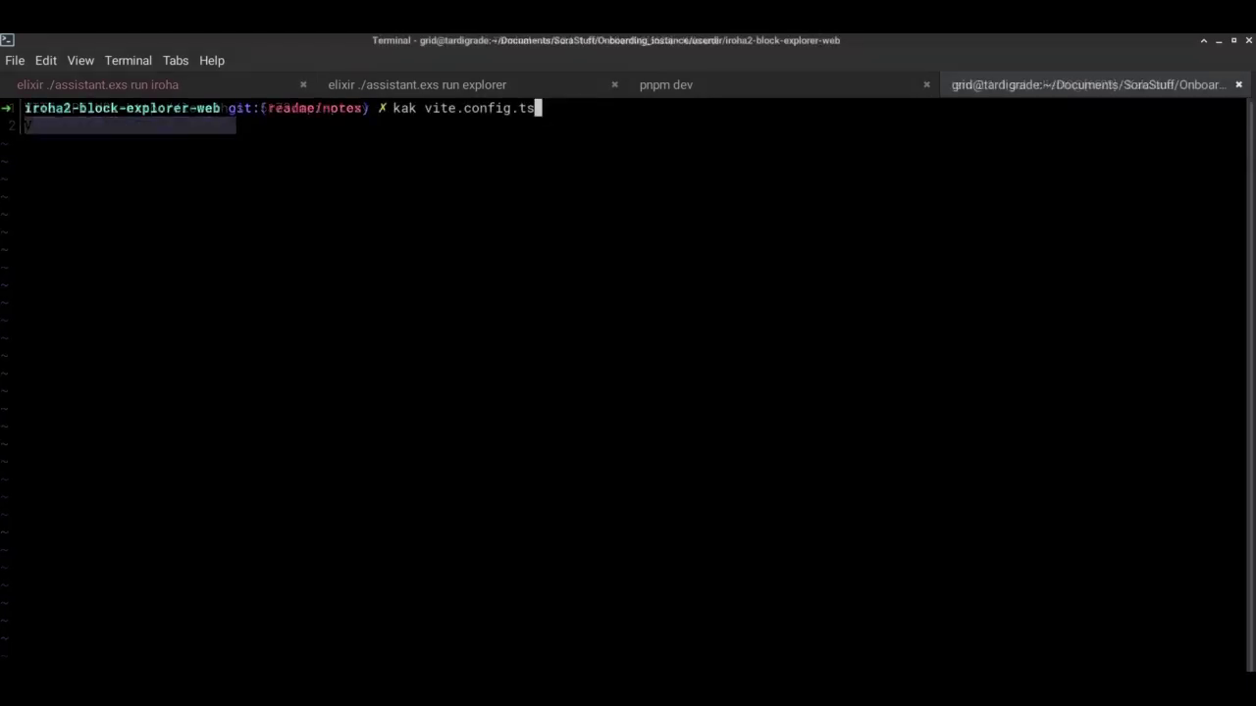
- Open vite.config.ts in Kakoune and examine the /api-proxy server settings from the target through the rewrite rule
key("Return")
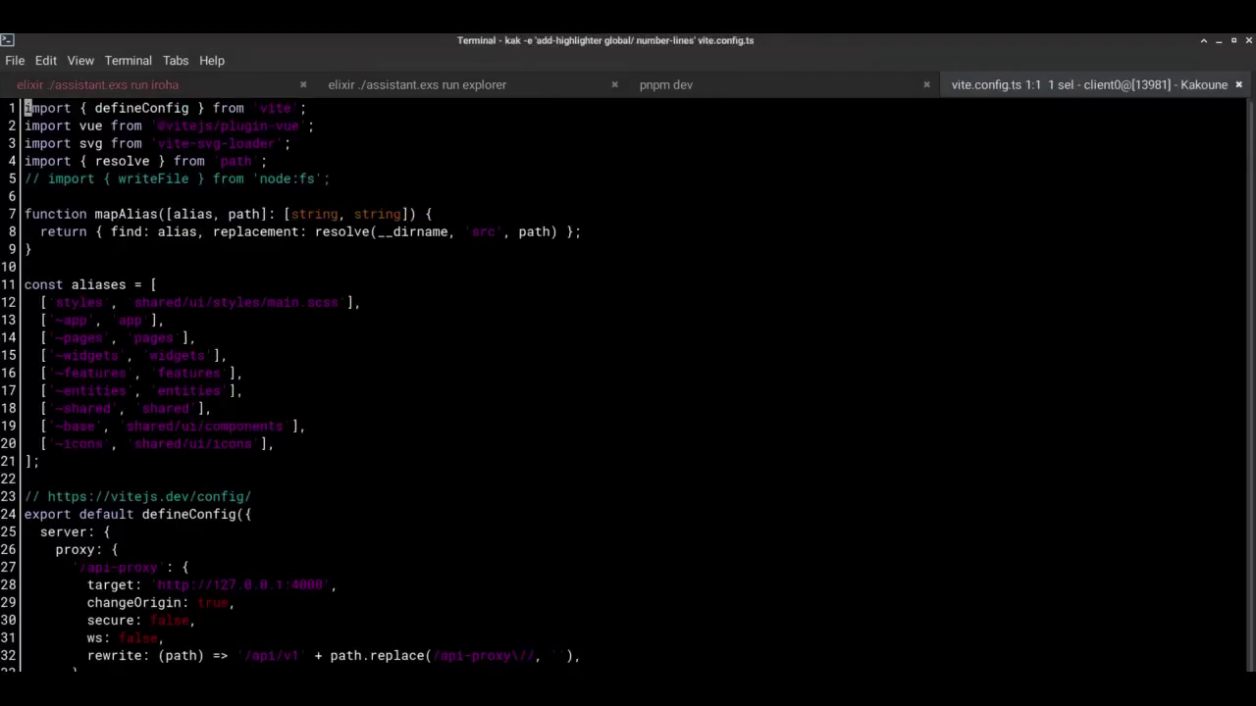
scroll(628, 383, "down", 4)
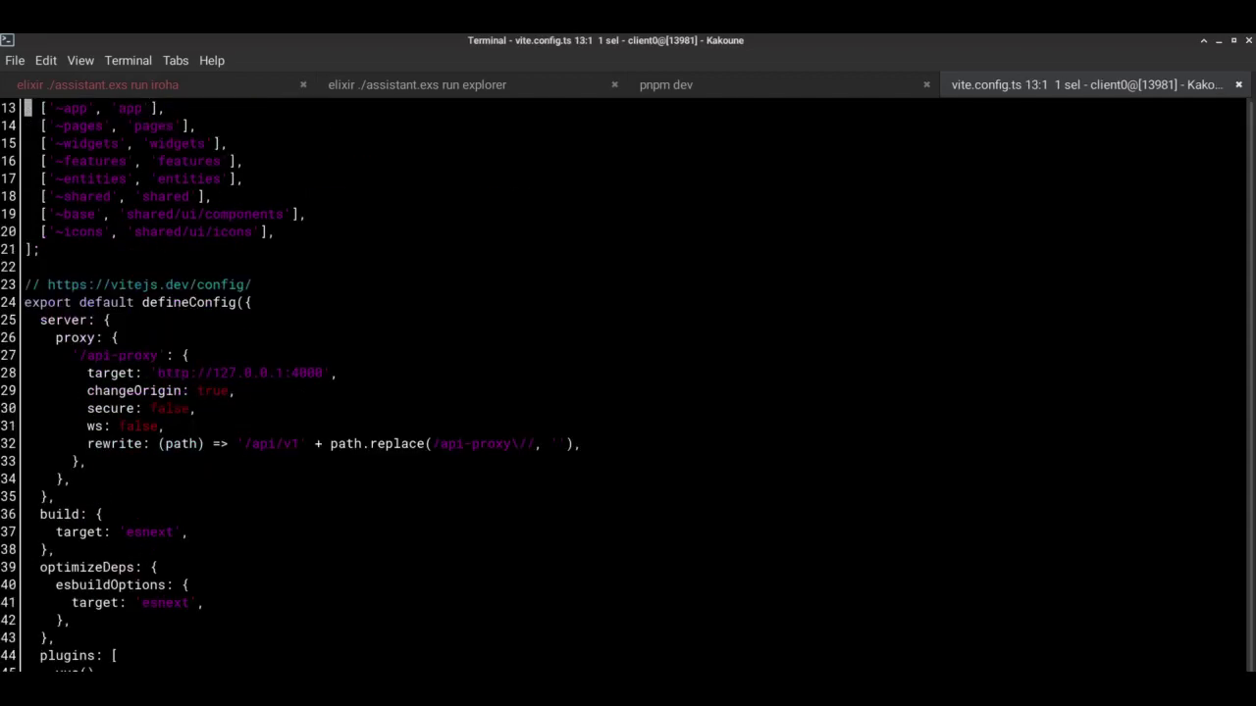
left_click(341, 373)
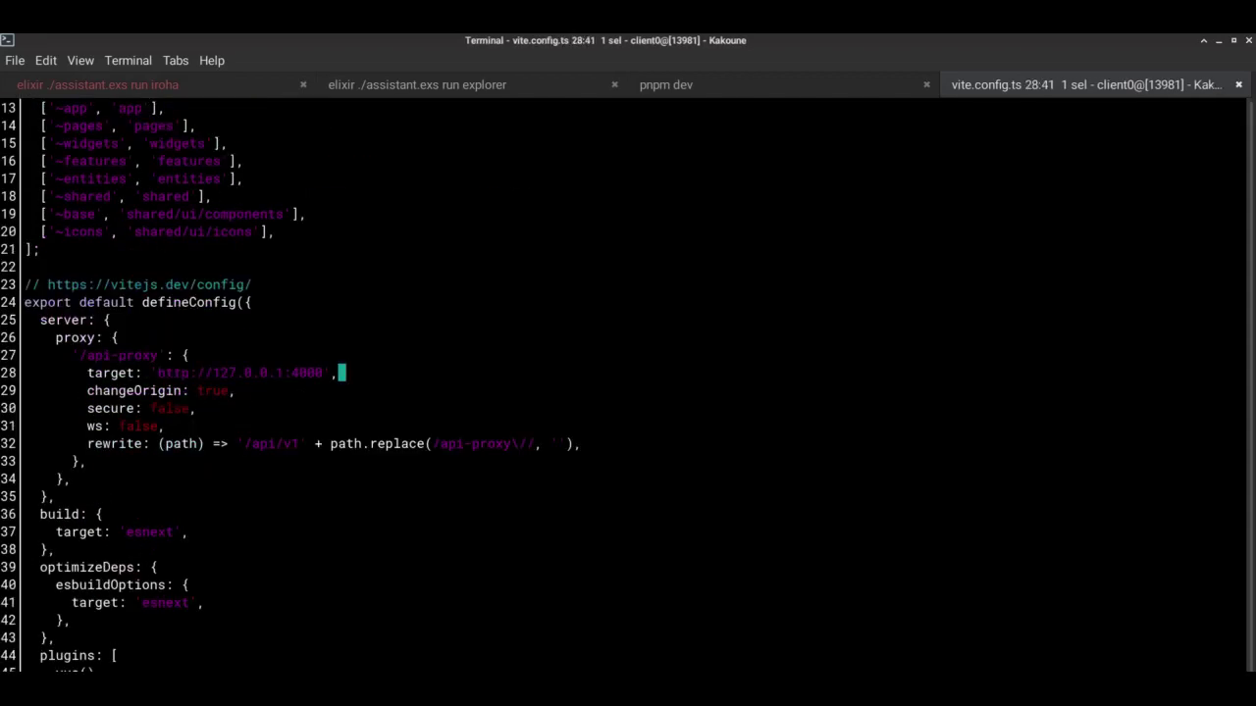
left_click(586, 444)
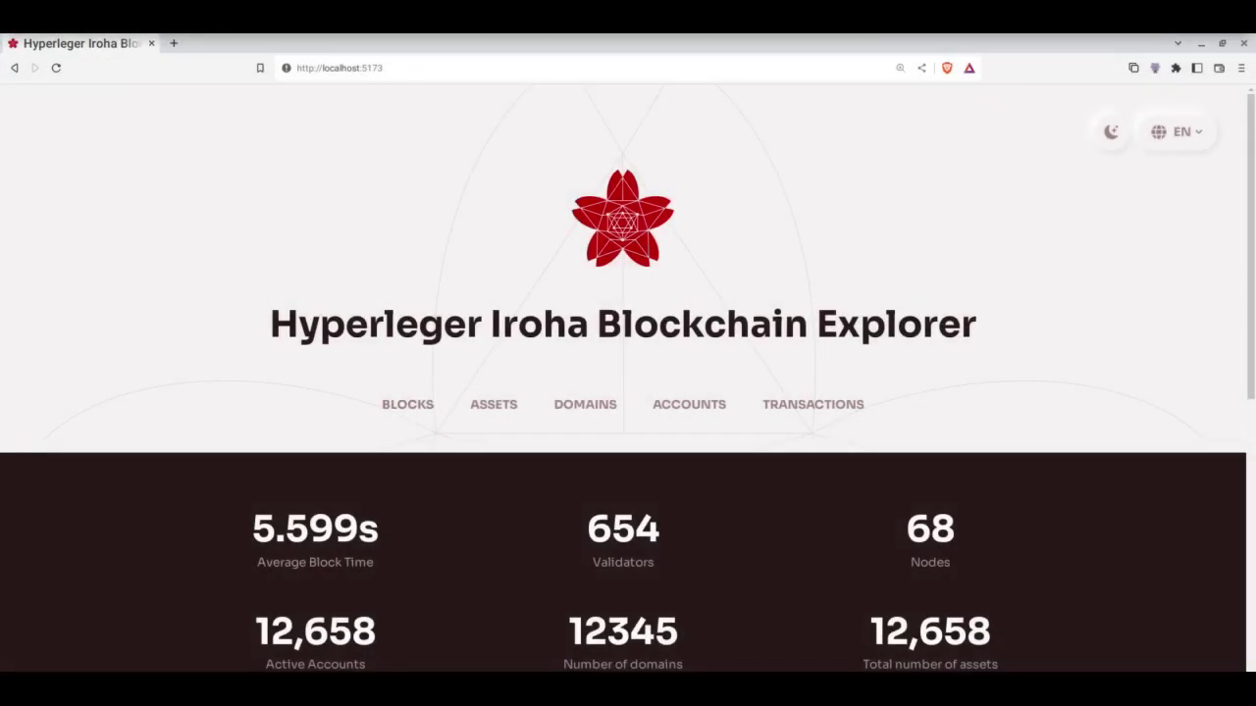
- In the browser, view the explorer's Blocks page and the Assets page down to its pagination
left_click(407, 404)
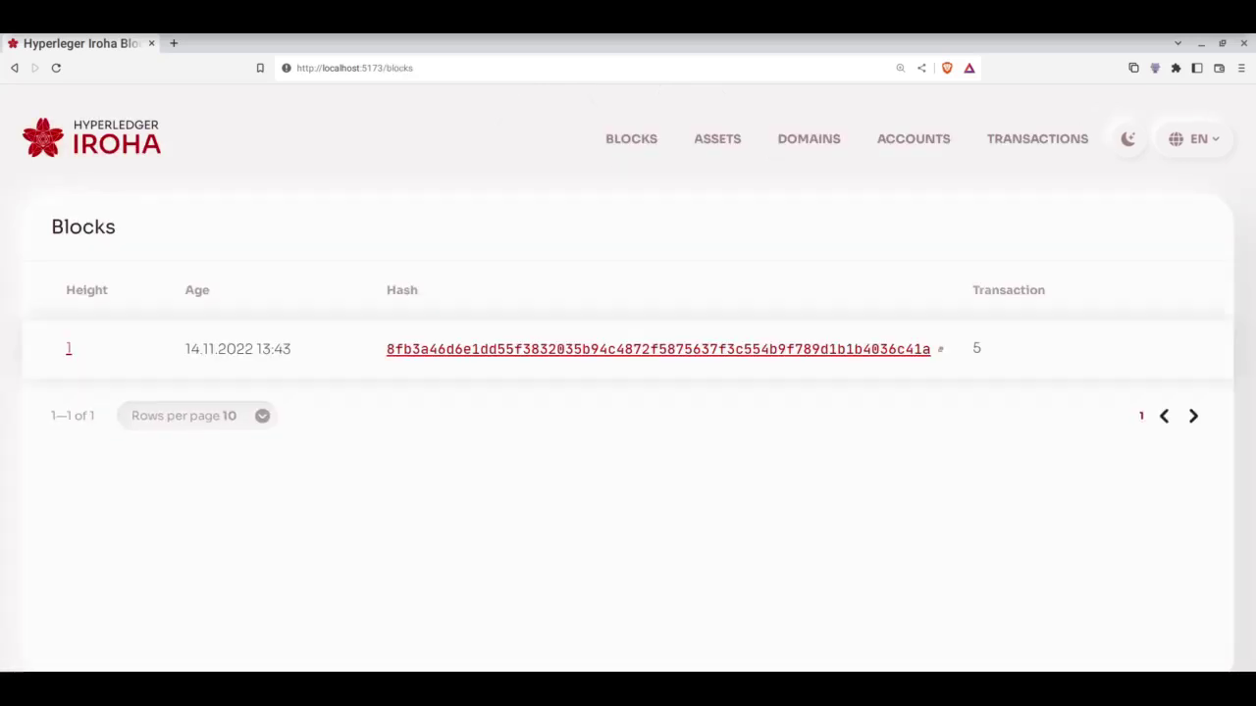
left_click(718, 139)
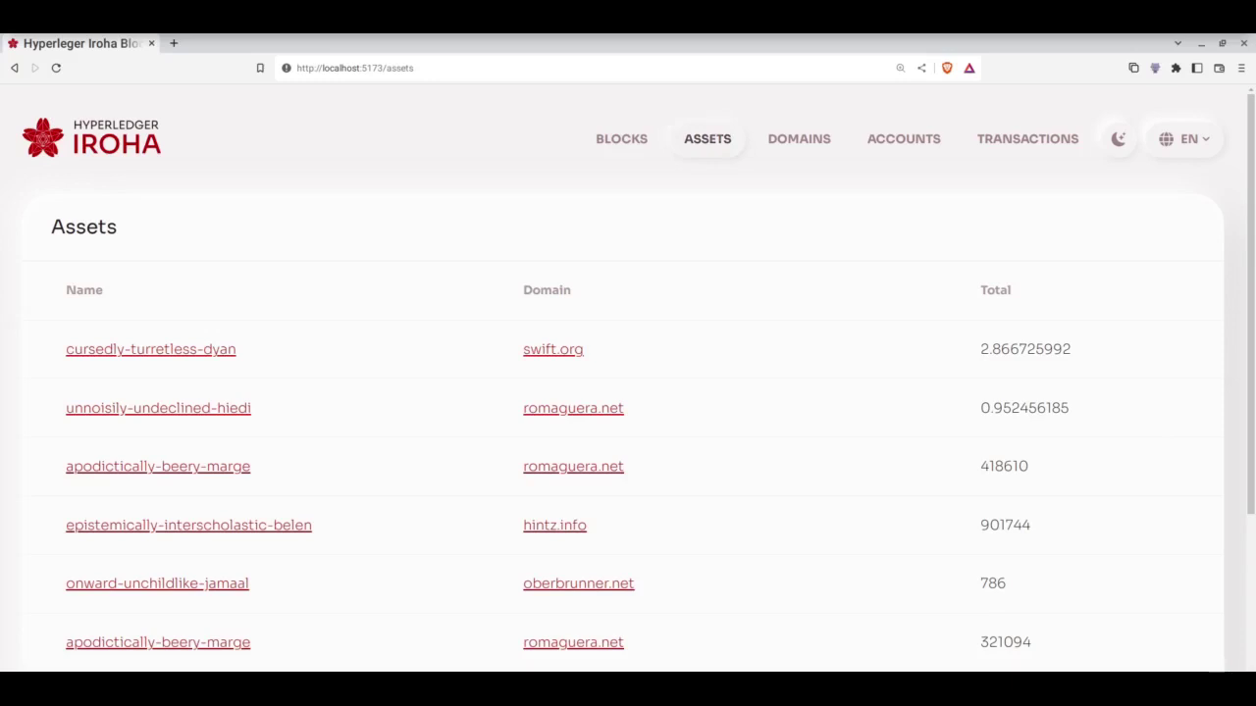
scroll(628, 392, "down", 3)
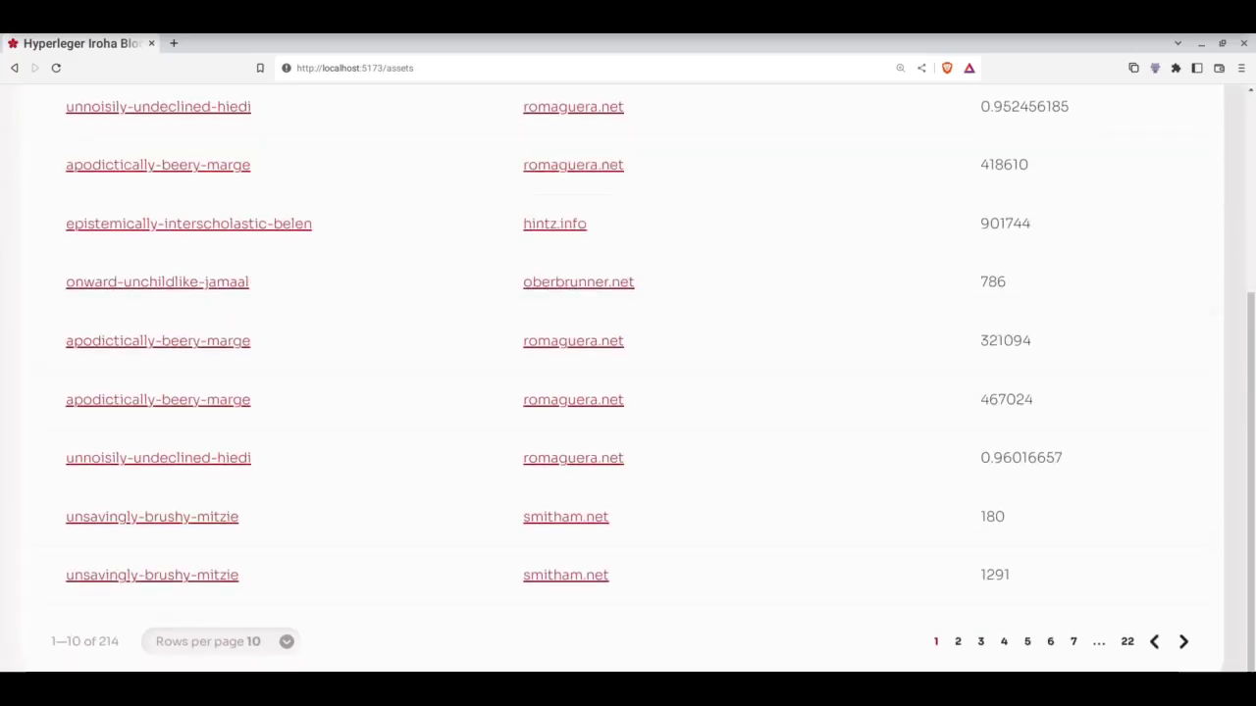
- Increase the number of rows per page in the Assets list and look through the longer list
left_click(219, 642)
scroll(220, 641, "down", 1)
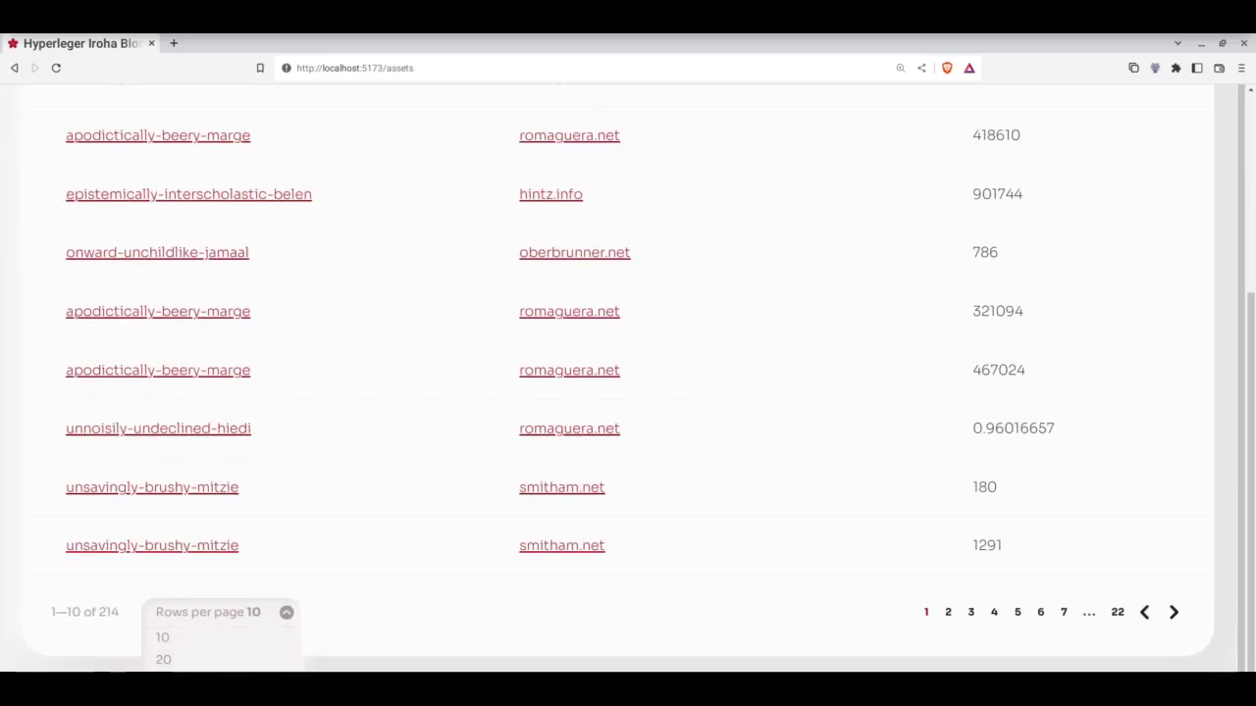
left_click(220, 665)
scroll(628, 393, "down", 4)
scroll(628, 392, "down", 5)
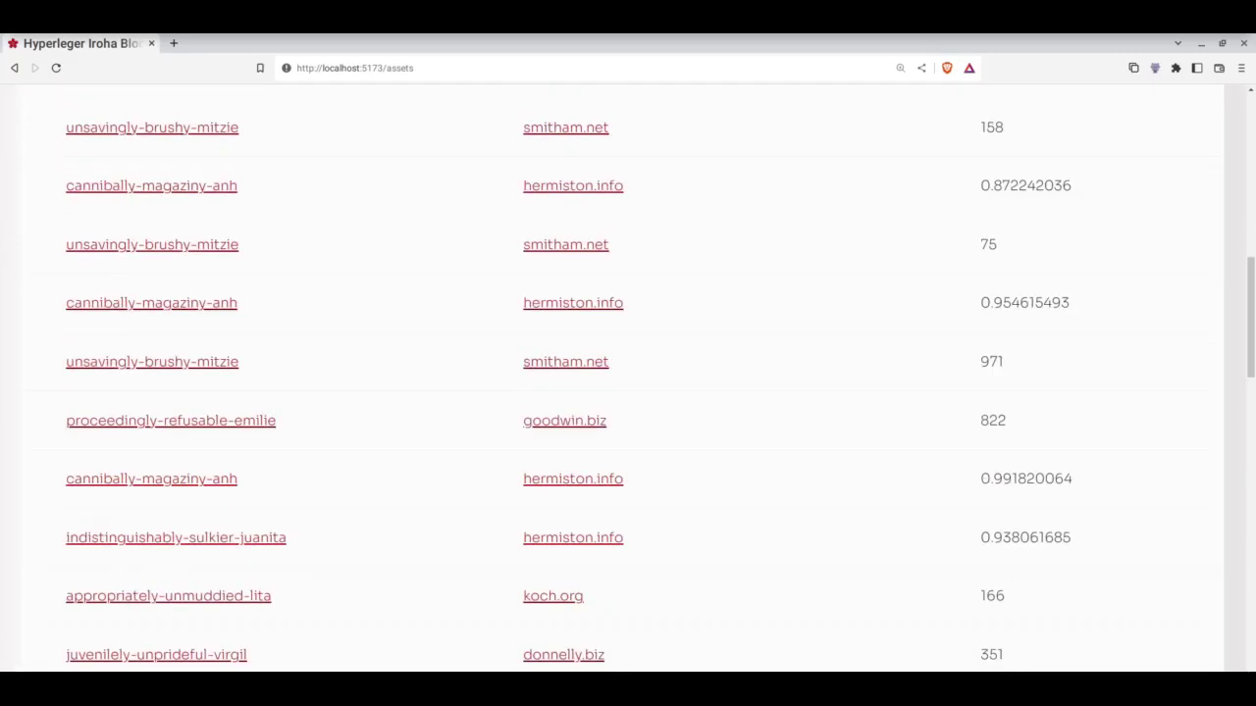
scroll(628, 393, "up", 10)
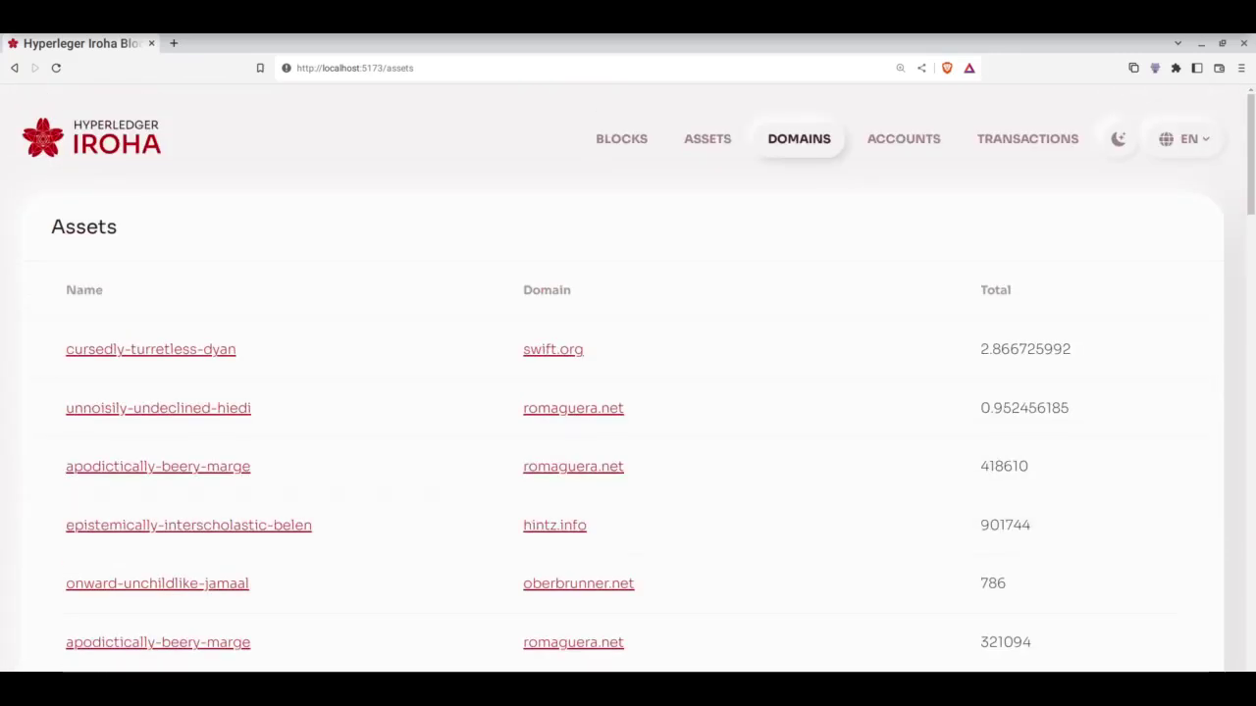
- View the Domains, Accounts and Transactions pages in turn, ending back on the explorer's home page
left_click(799, 138)
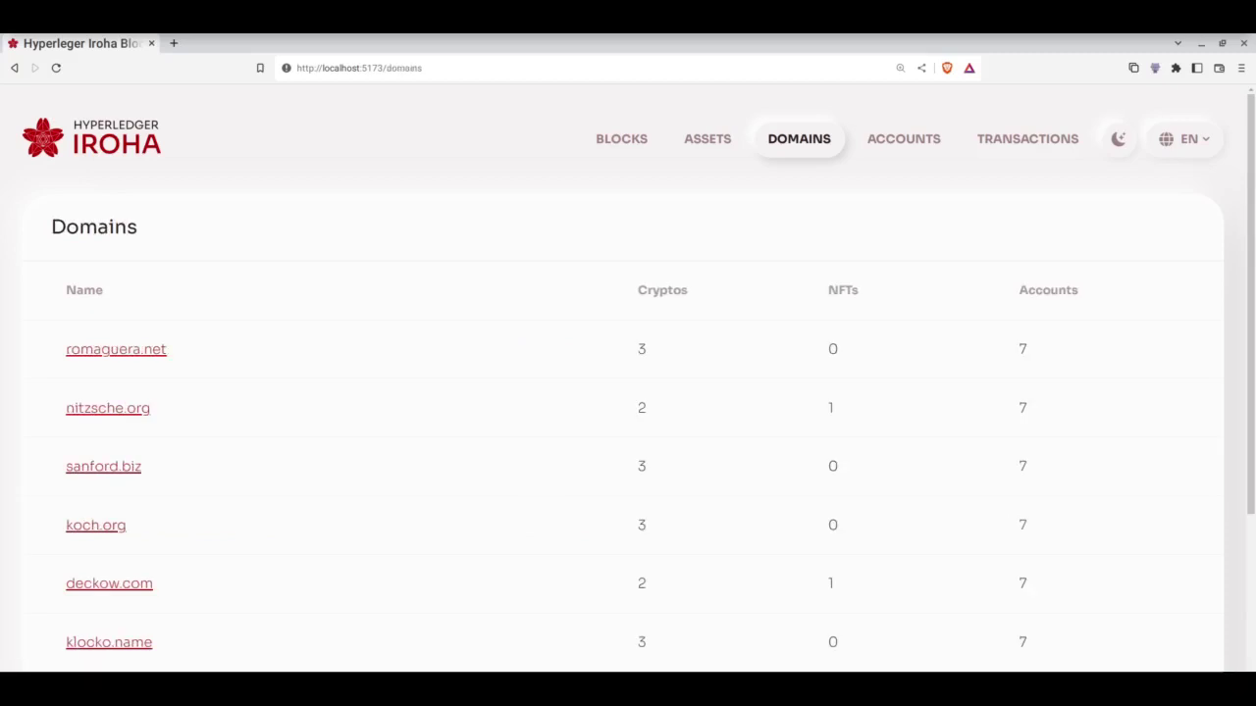
left_click(904, 138)
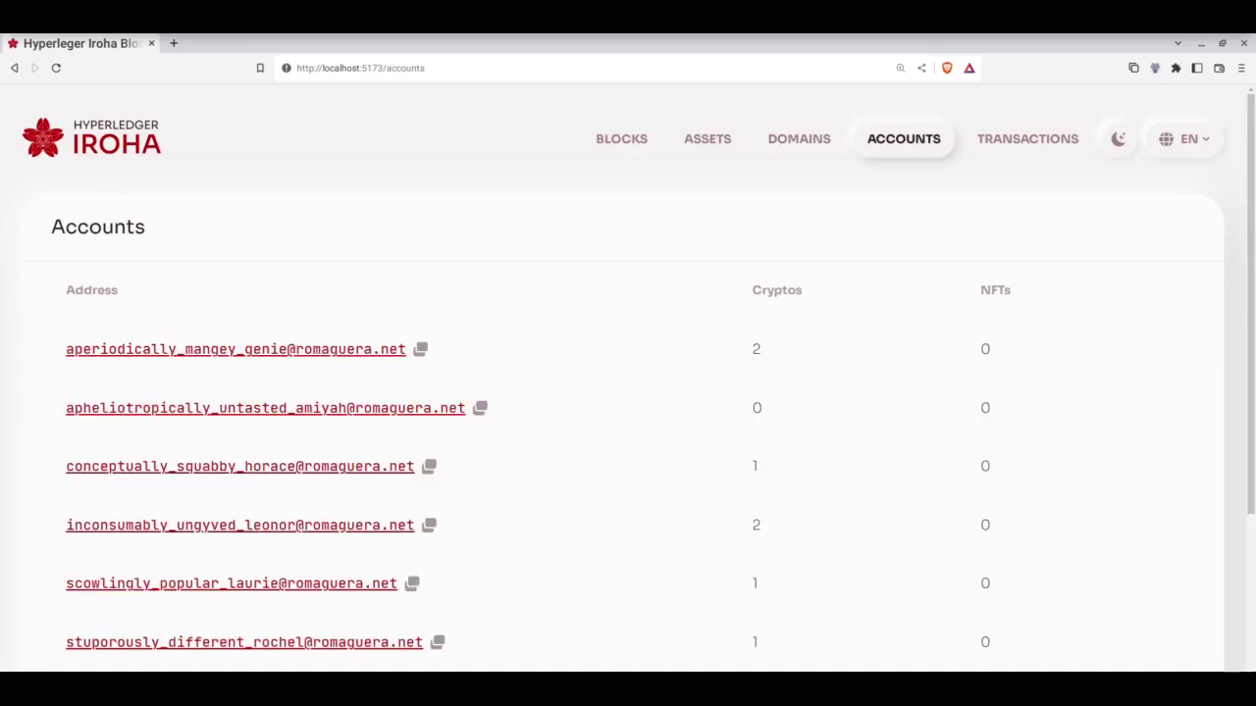
left_click(1027, 139)
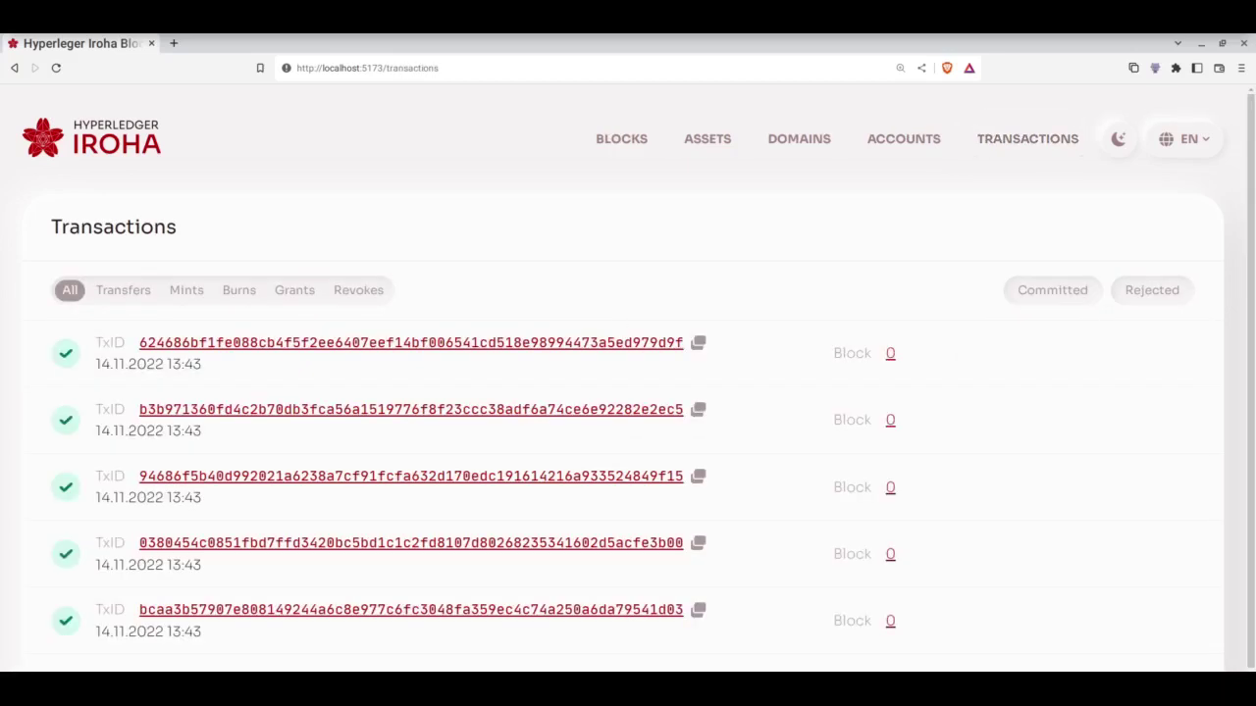
left_click(91, 137)
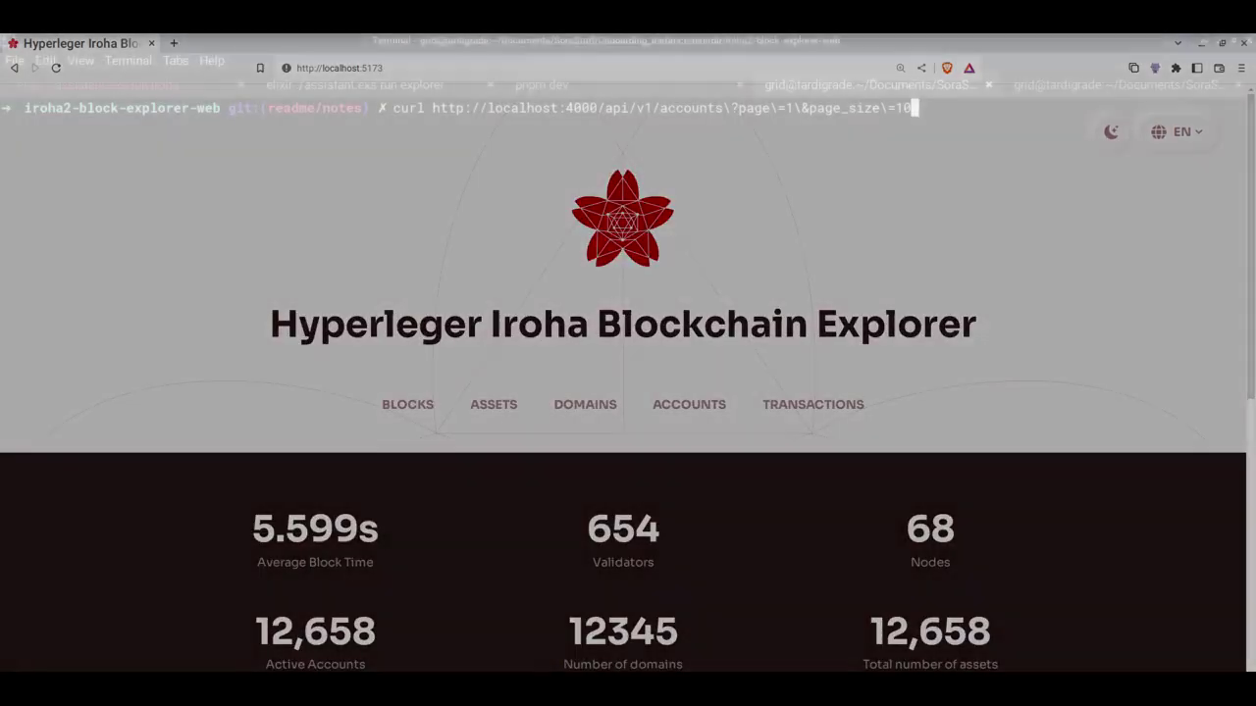
key("Return")
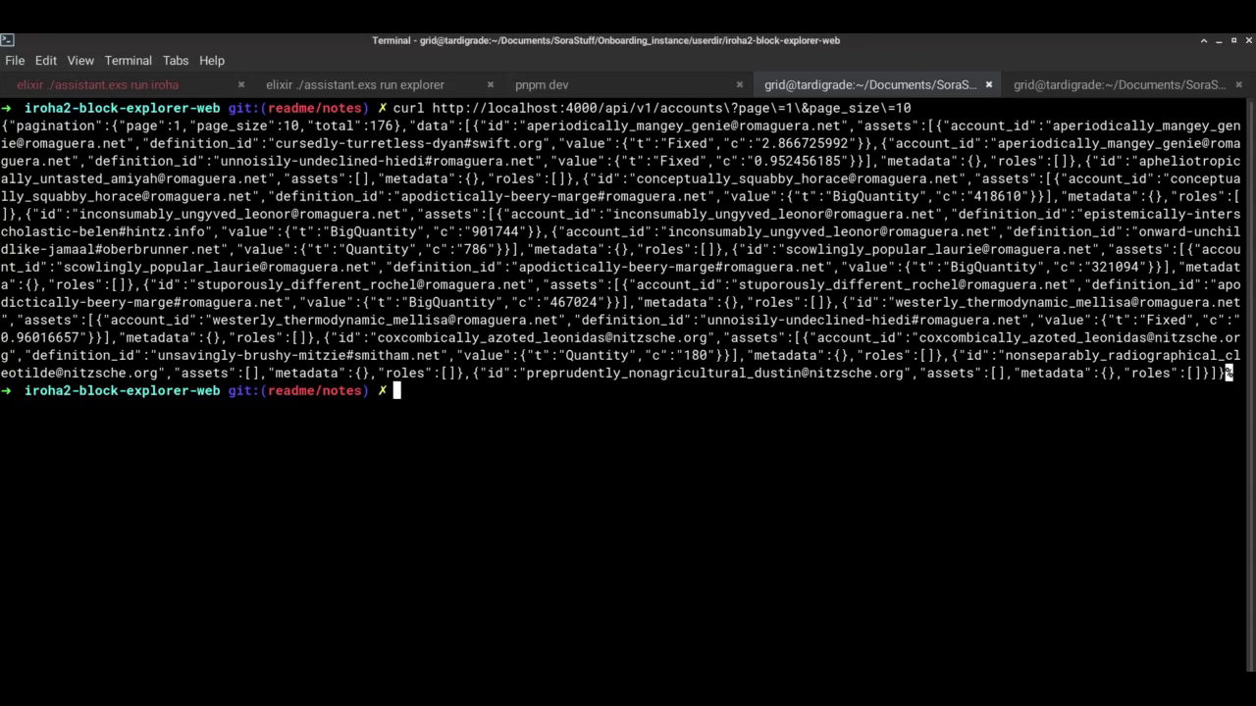
key("alt+Tab")
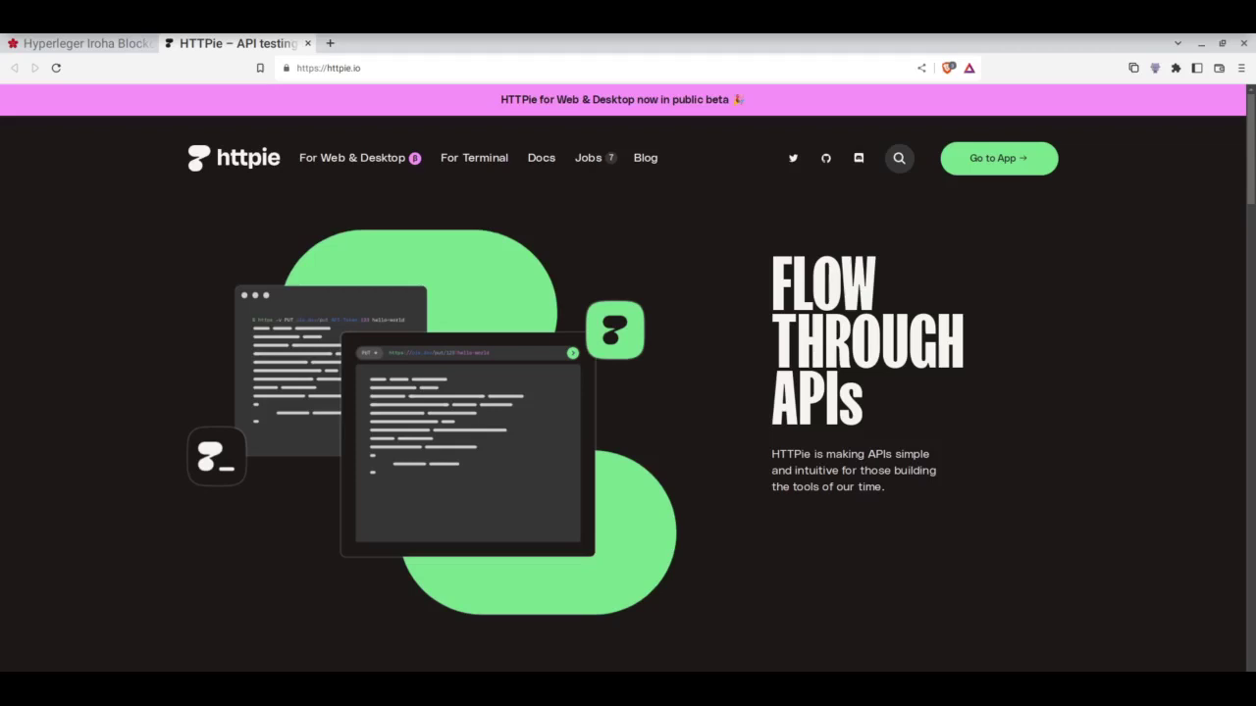
- Back in the terminal, request the accounts endpoint with http -b --pretty=all --verbose, page 1 and page_size 10, piped to less -R, and read to the end
key("alt+Tab")
key("ctrl+Page_Down")
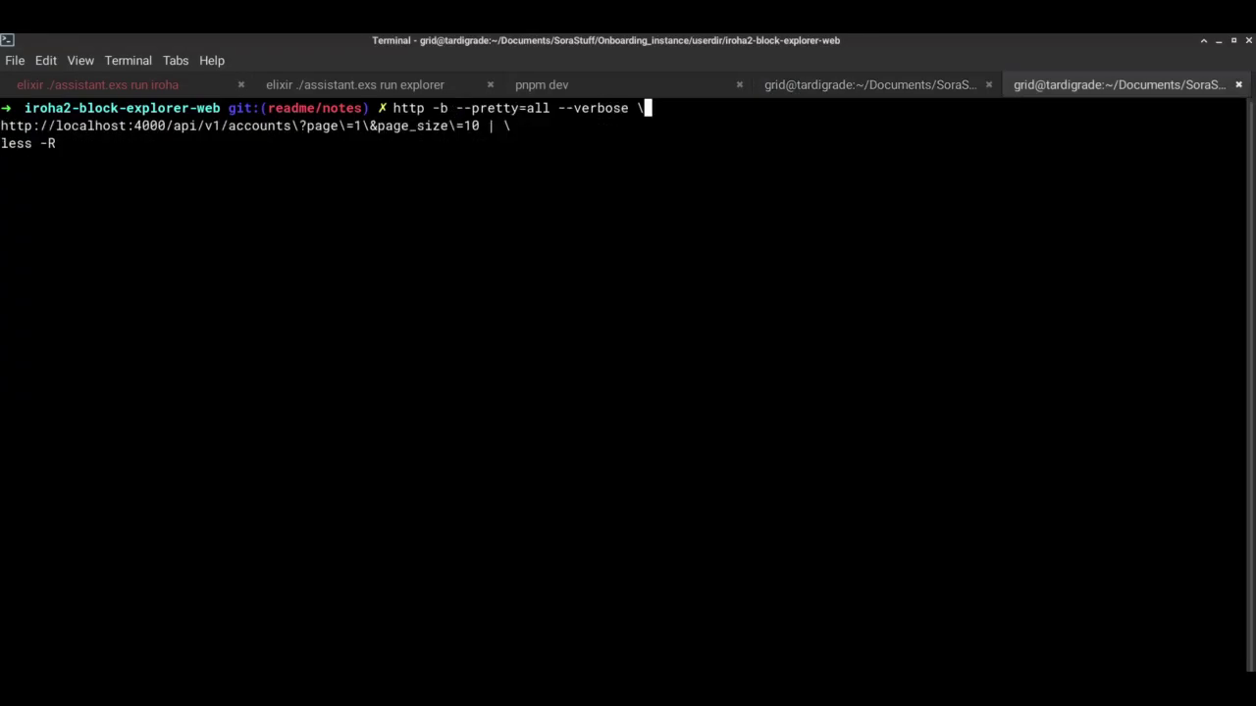
key("Return")
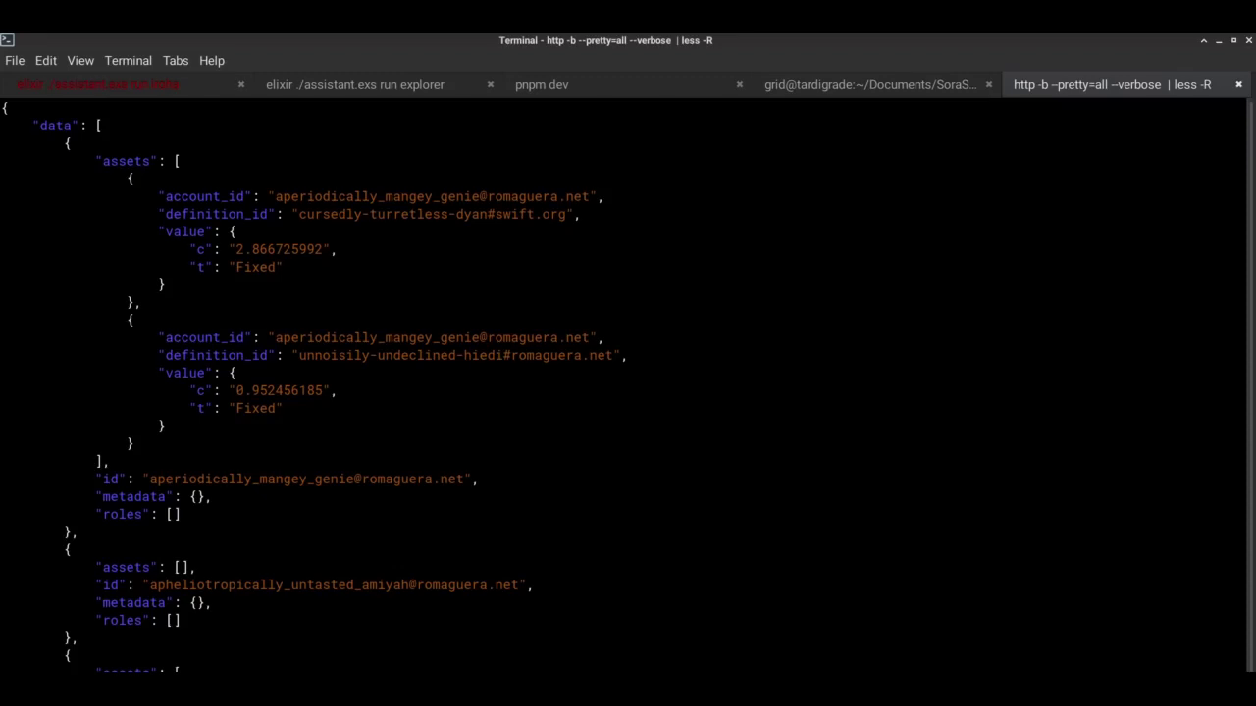
scroll(628, 393, "down", 15)
scroll(628, 393, "down", 15)
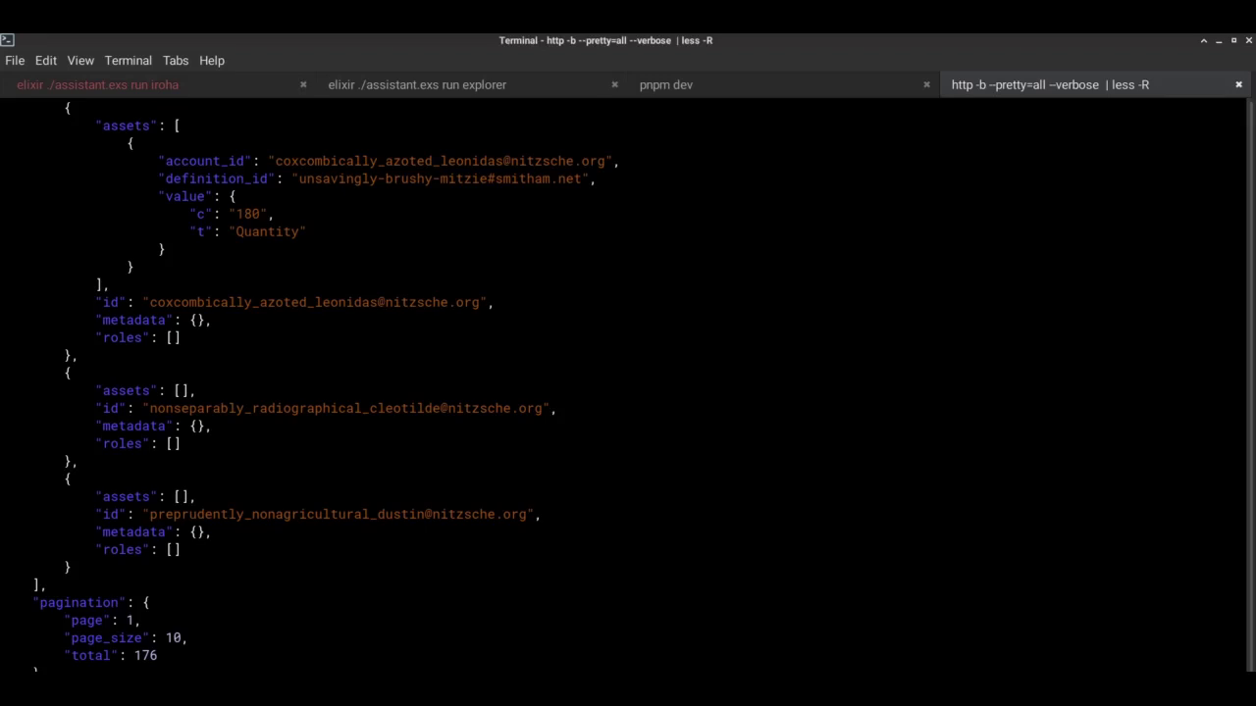
- Highlight the page, page_size and total fields in the accounts response's pagination block
double_click(89, 620)
double_click(98, 636)
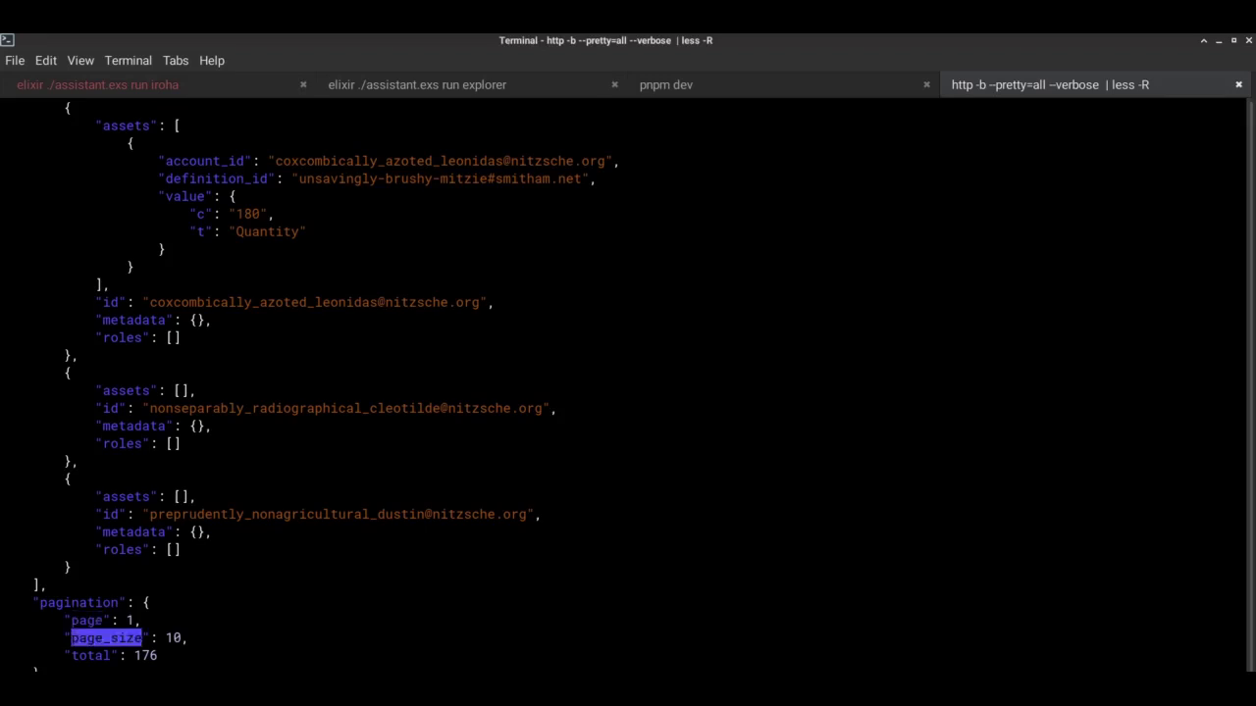
triple_click(90, 656)
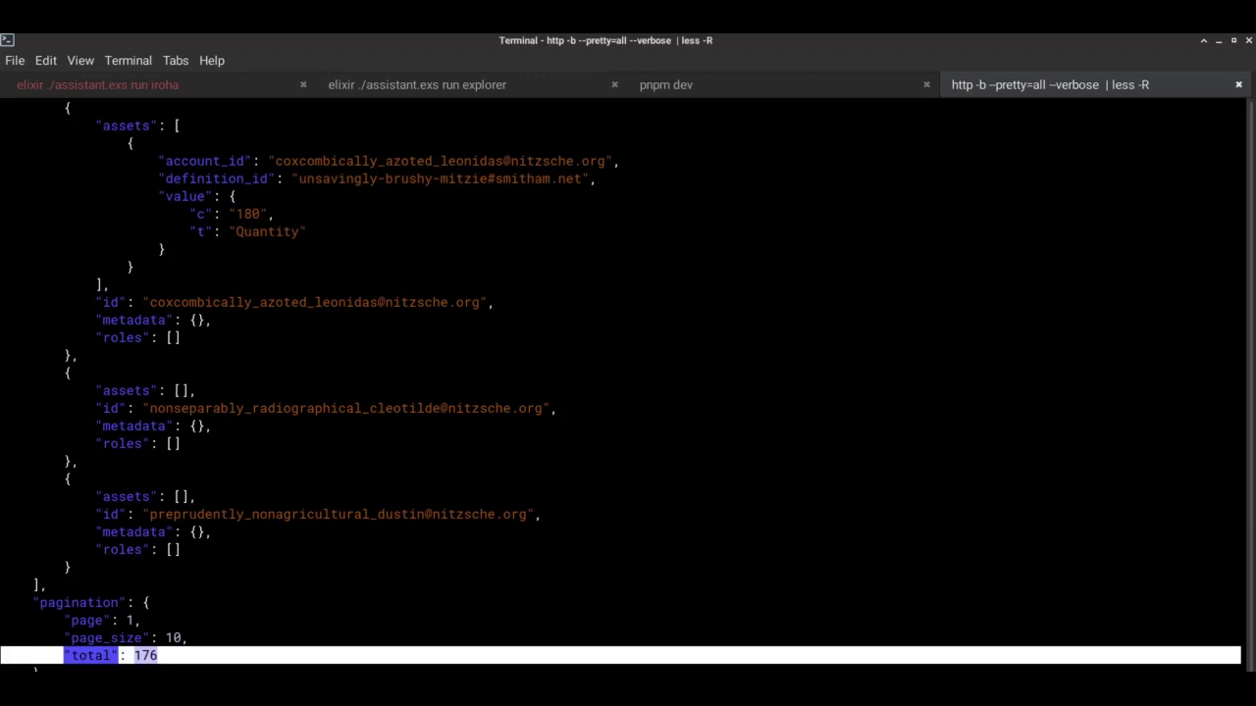
- Highlight the assets, id, metadata and roles fields of the first account in the response
scroll(624, 384, "up", 10)
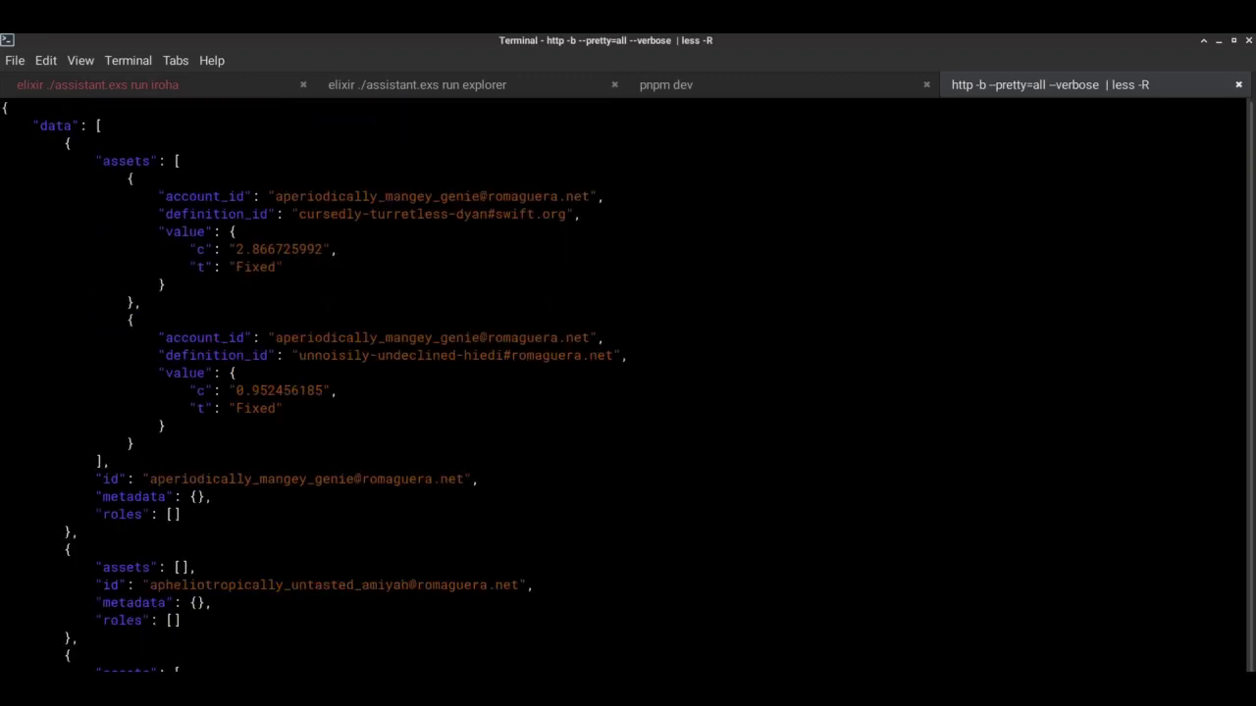
double_click(126, 161)
double_click(111, 479)
double_click(134, 497)
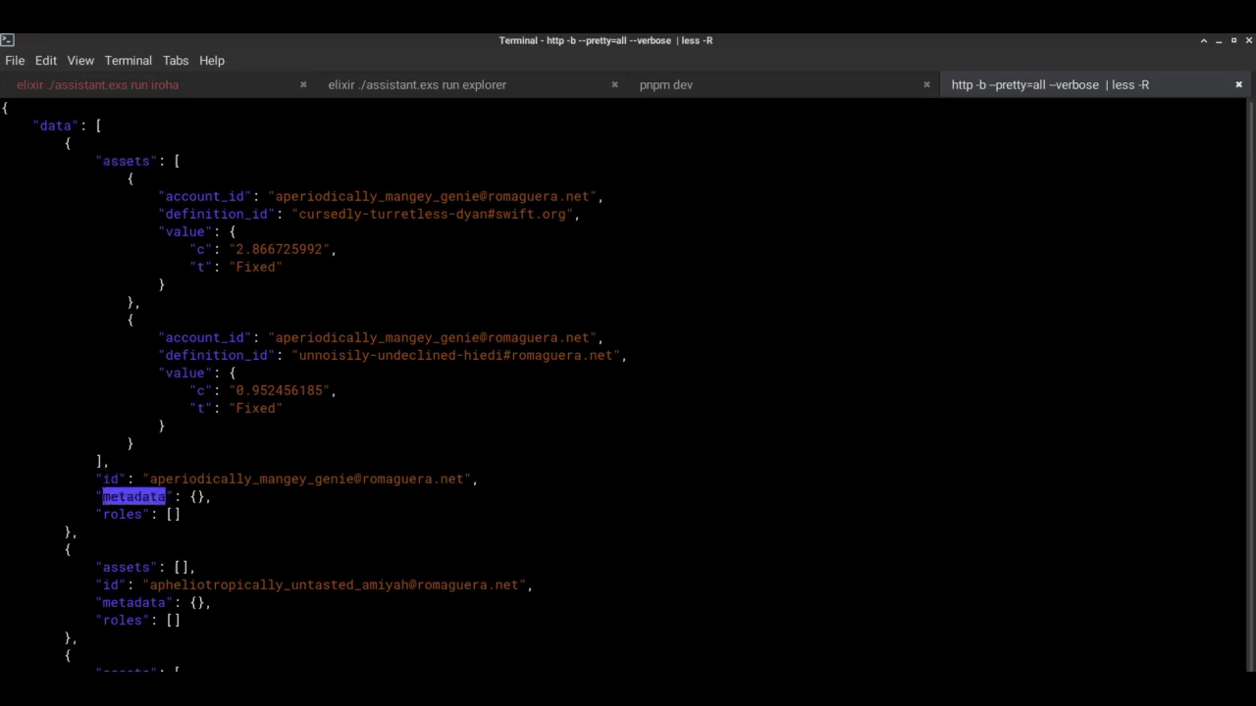
double_click(121, 514)
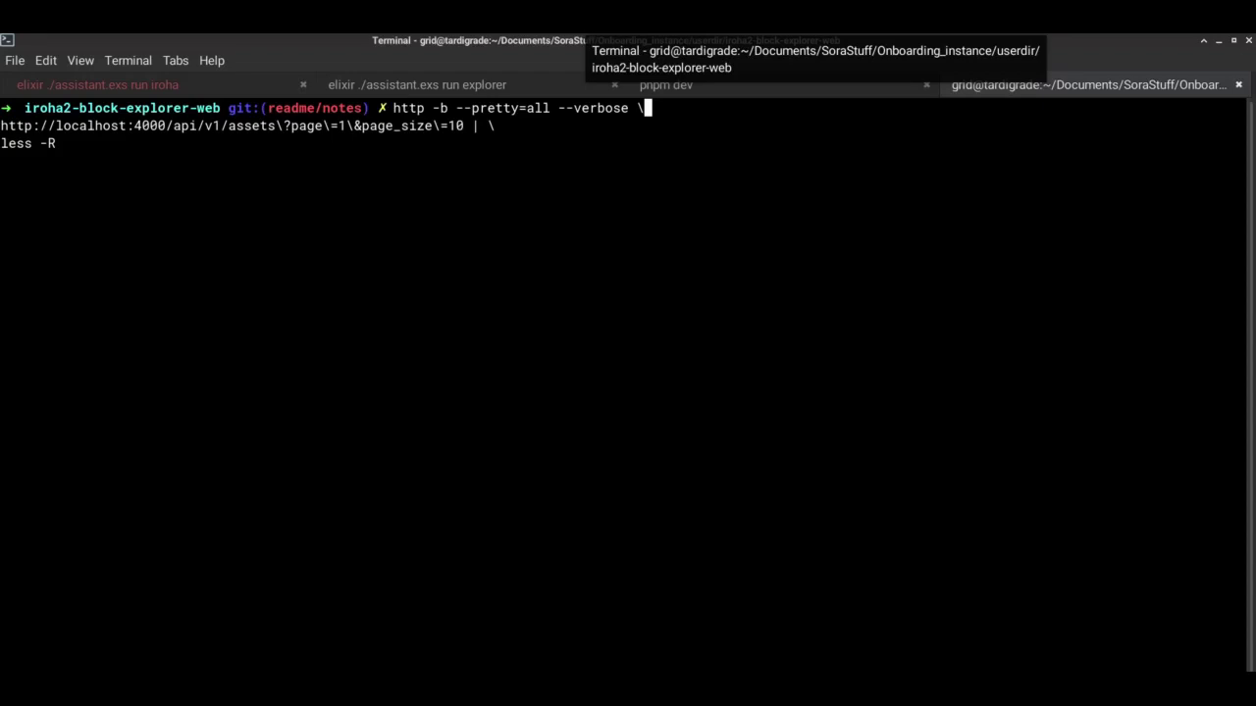
- Request the assets endpoint with HTTPie, page 1 and page_size 10, piped to less -R, and highlight the first asset's account_id and definition_id
key("Return")
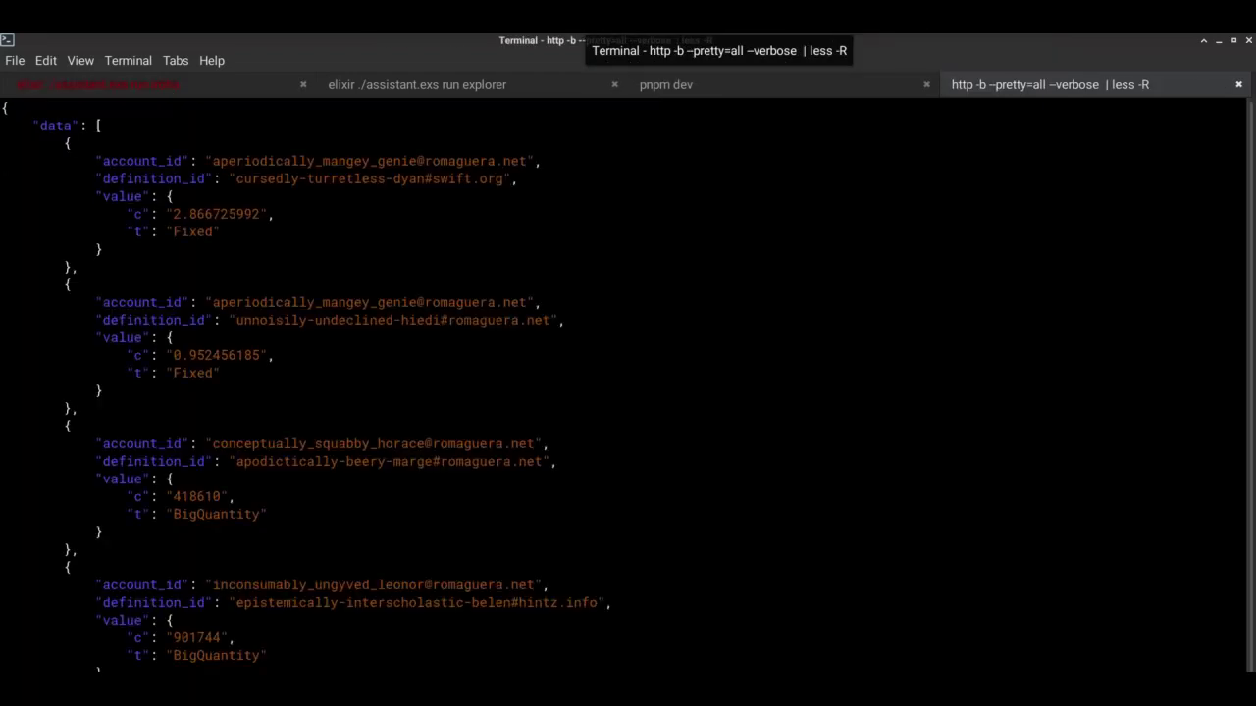
double_click(142, 161)
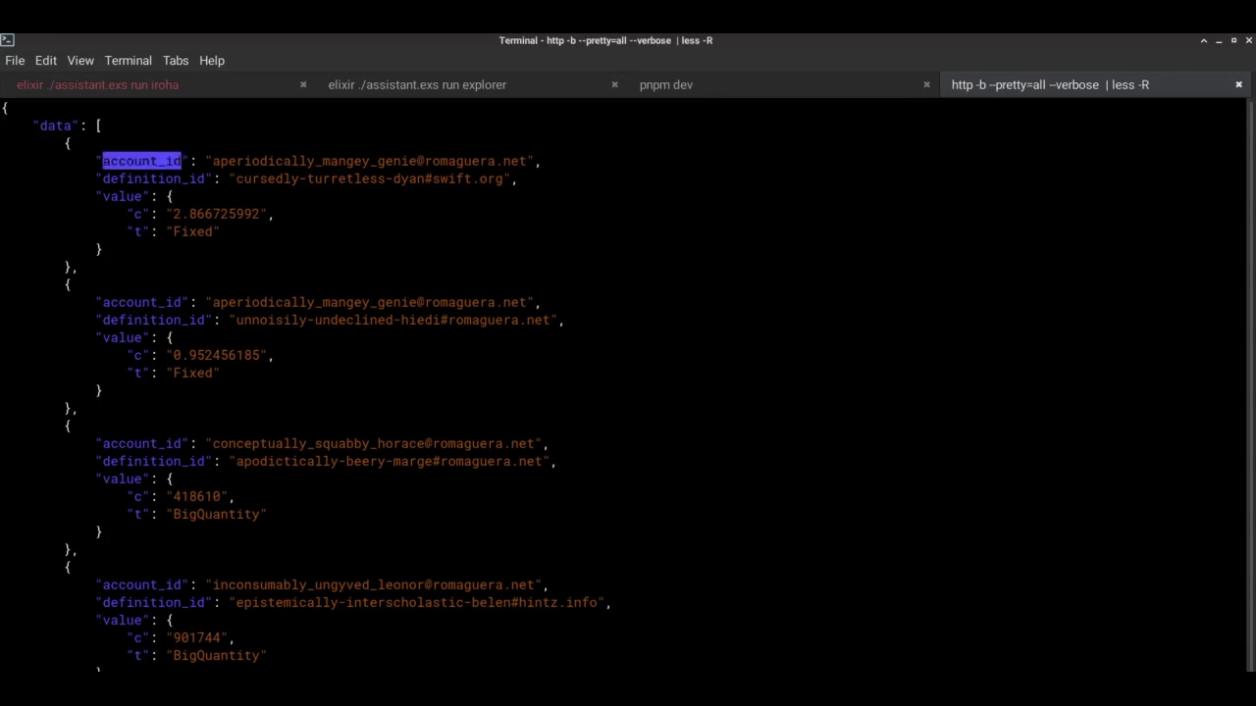
double_click(368, 161)
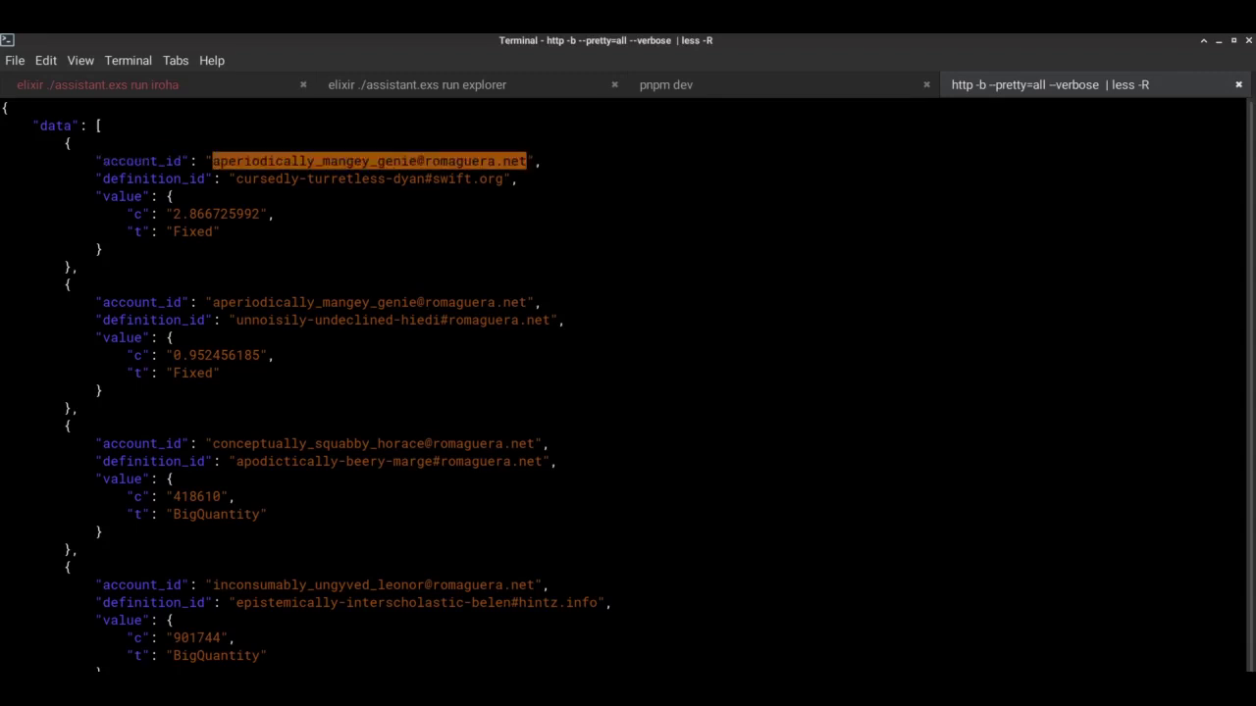
double_click(153, 179)
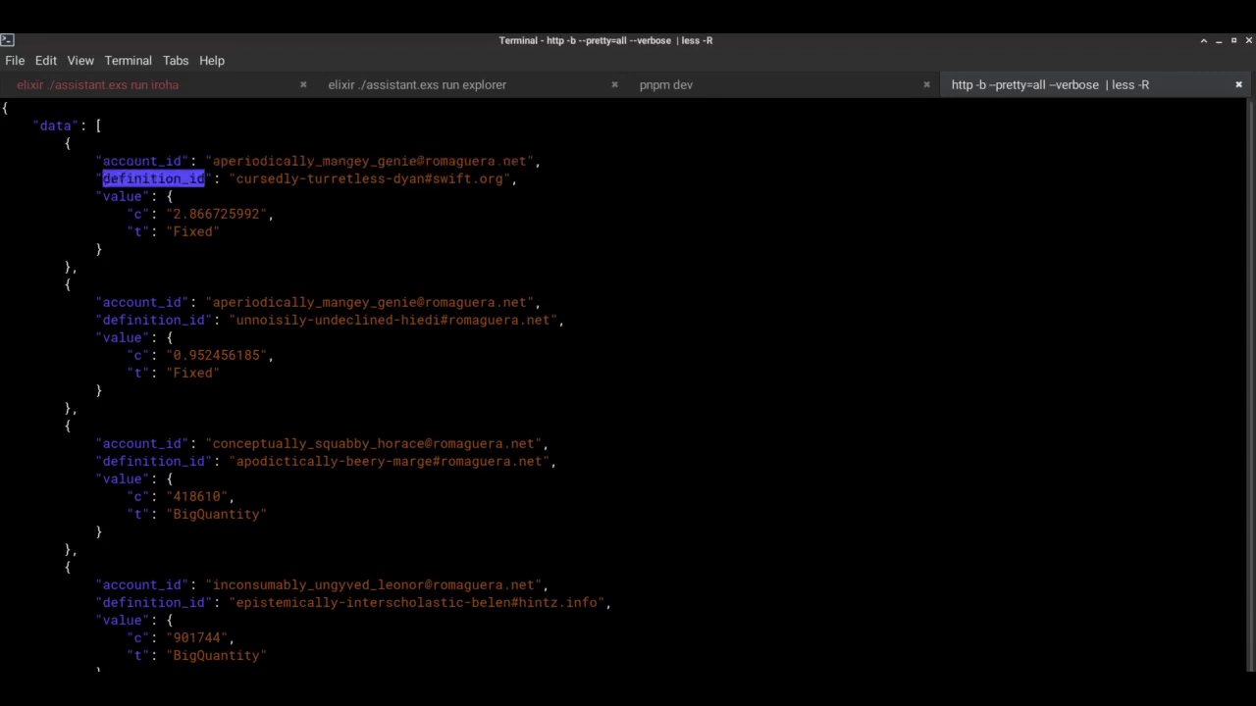
double_click(369, 179)
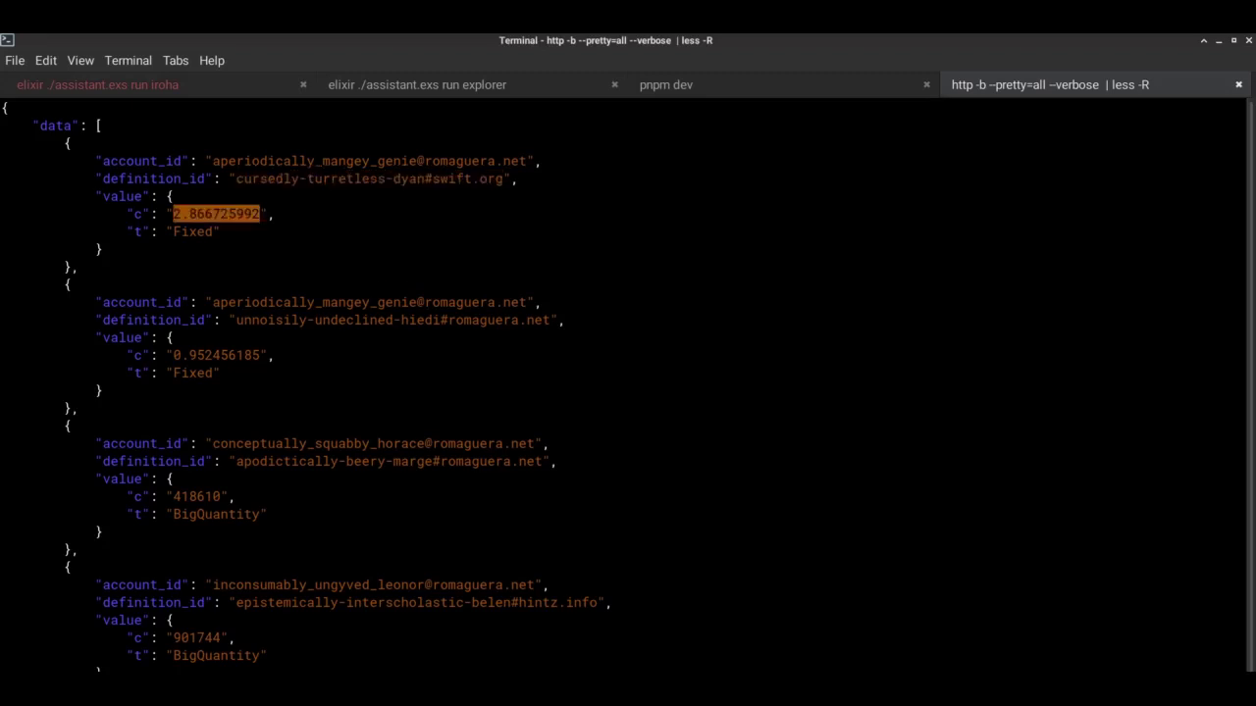
- Highlight the first asset's c and t value lines and the third asset's BigQuantity type line
triple_click(216, 214)
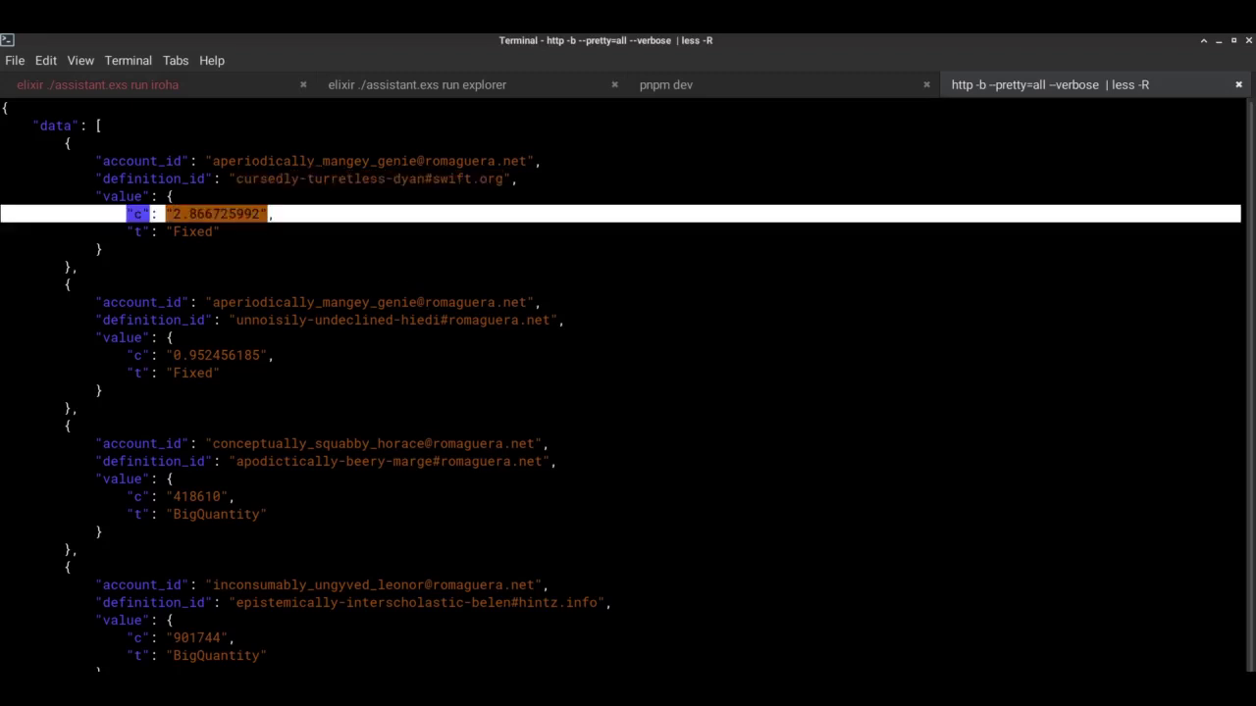
triple_click(193, 231)
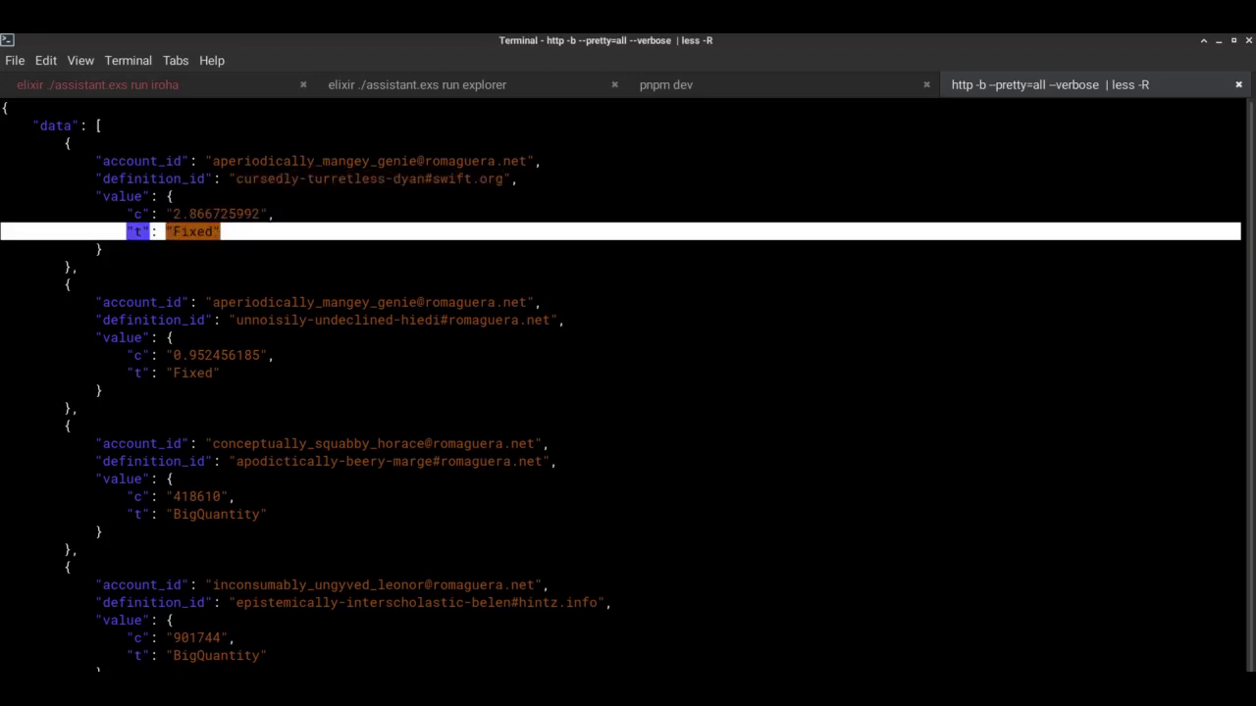
triple_click(216, 515)
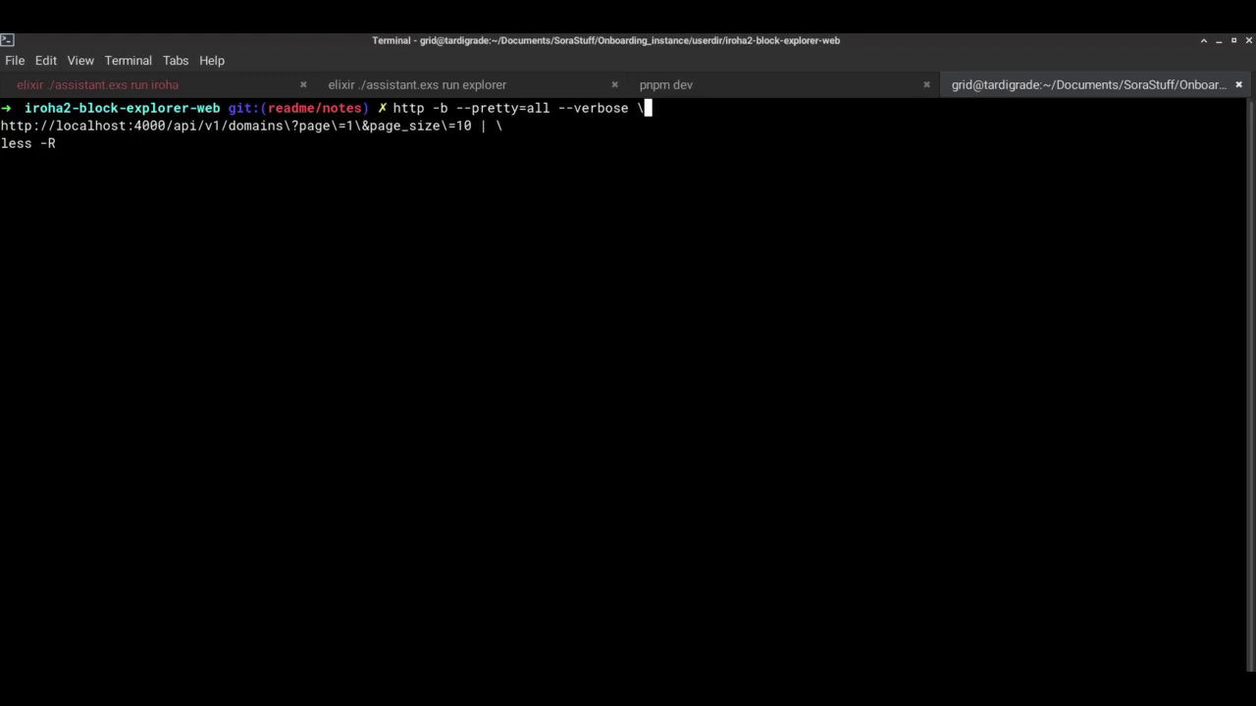
- Request the domains endpoint with HTTPie, page 1 and page_size 10, piped to less -R, and highlight the first domain's accounts and asset_definitions fields
key("Return")
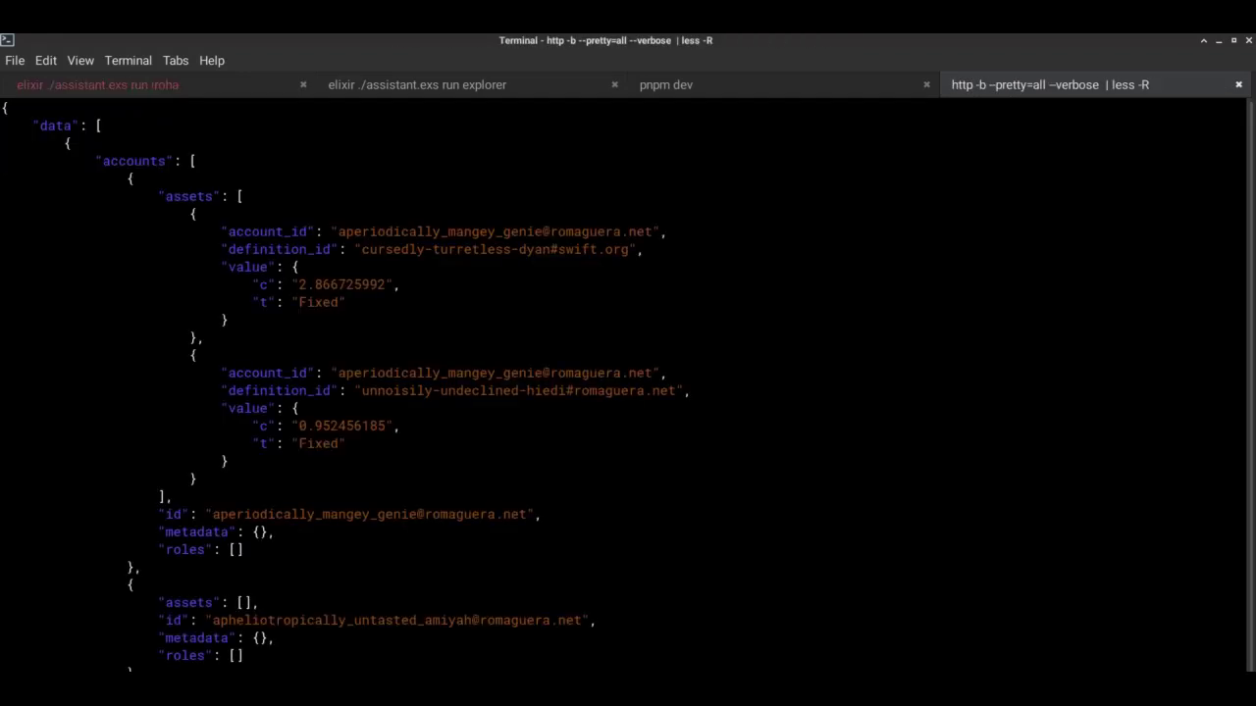
double_click(133, 160)
scroll(628, 384, "down", 15)
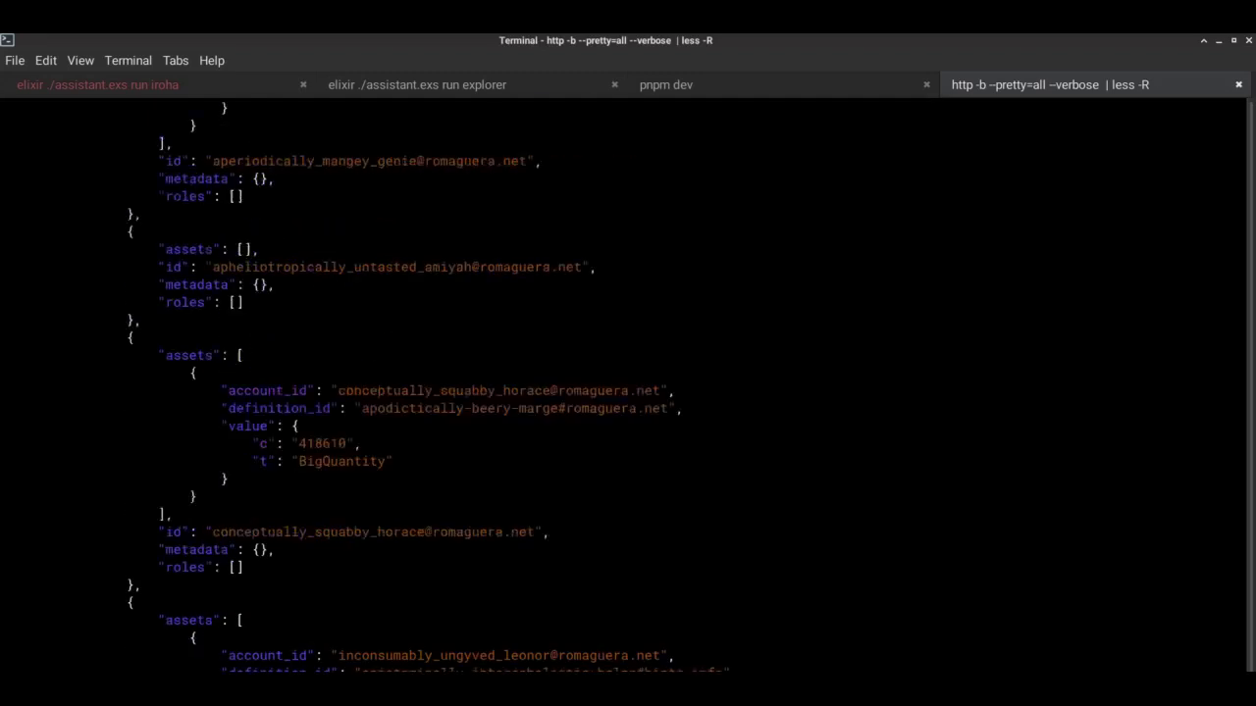
scroll(628, 382, "down", 10)
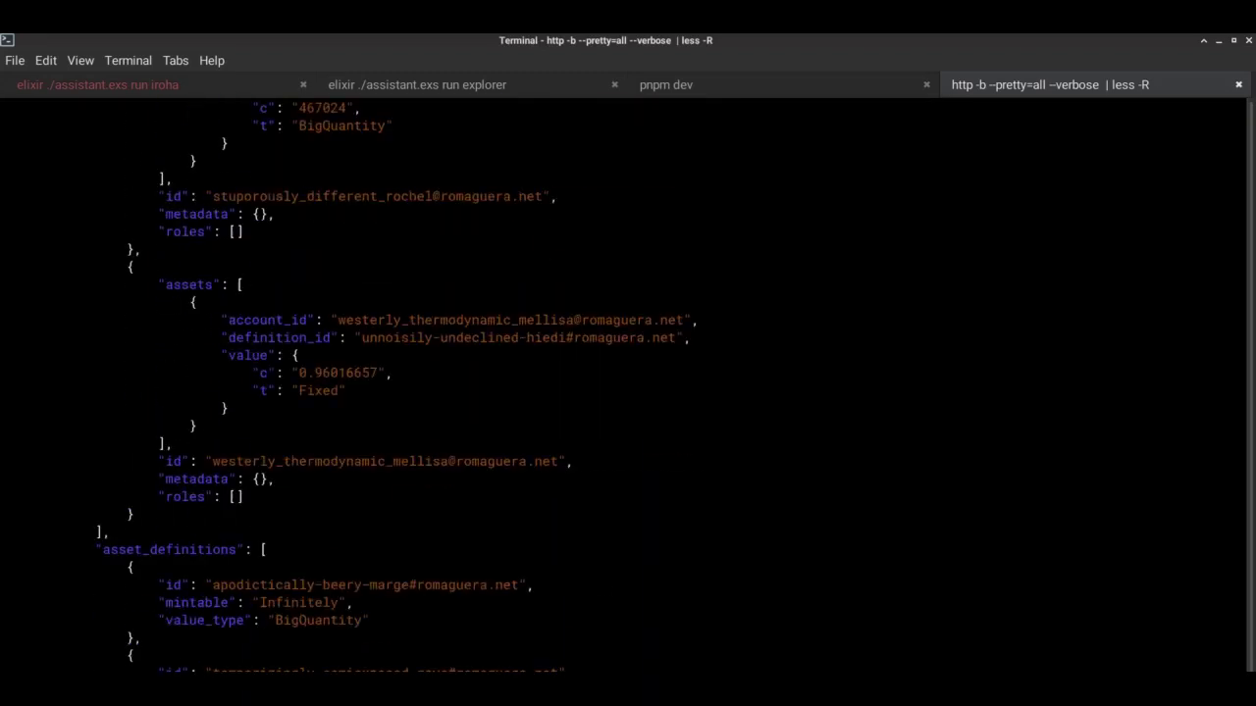
double_click(169, 550)
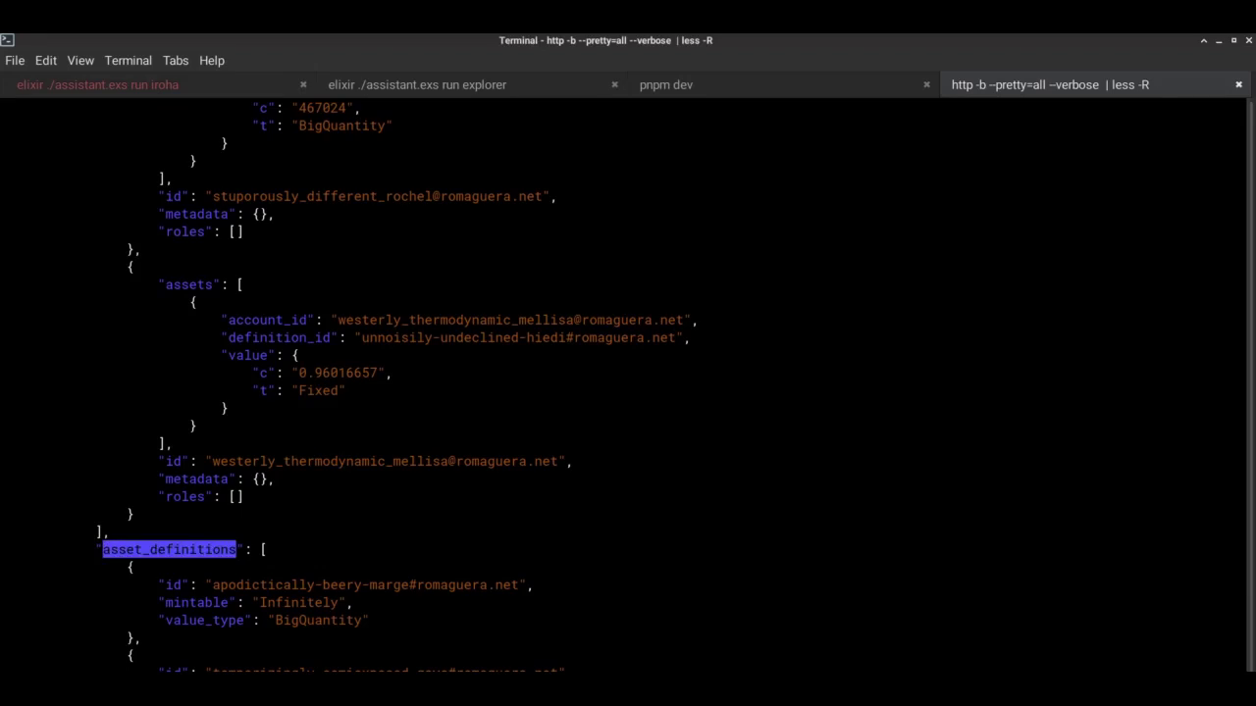
- Highlight the first domain's id, logo, metadata and triggers fields, and exit the pager
scroll(628, 383, "down", 10)
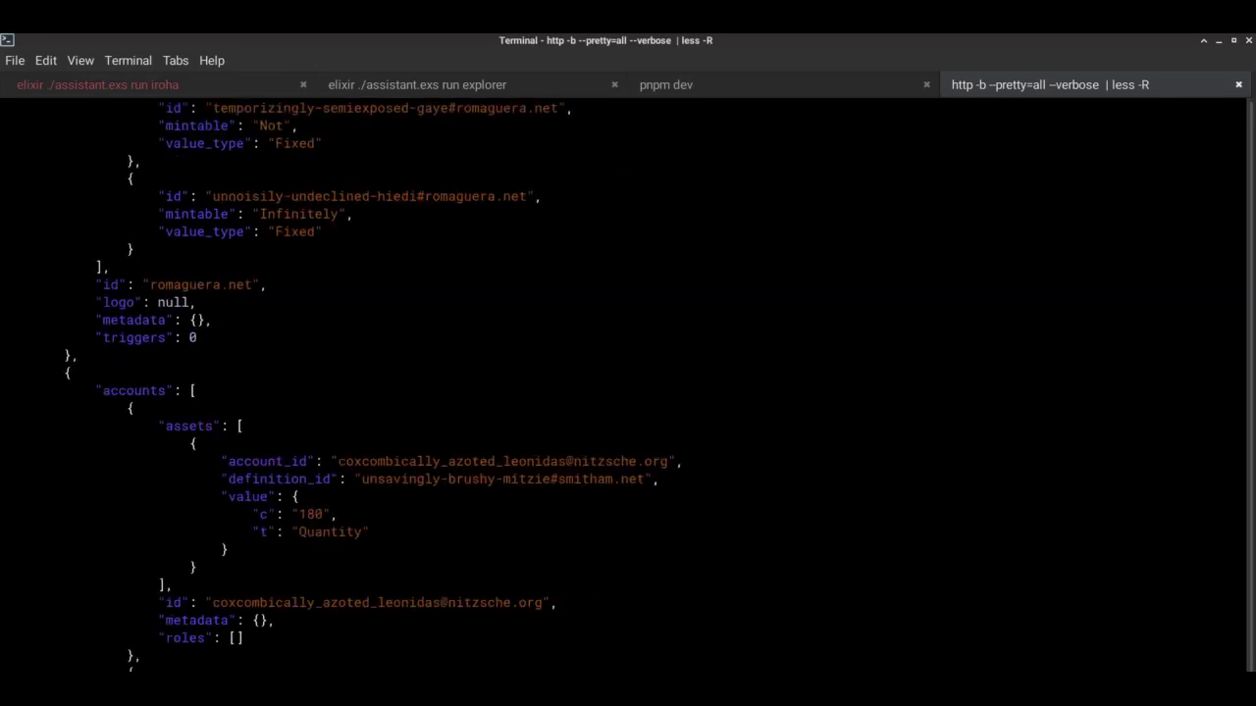
double_click(110, 284)
double_click(118, 302)
double_click(133, 320)
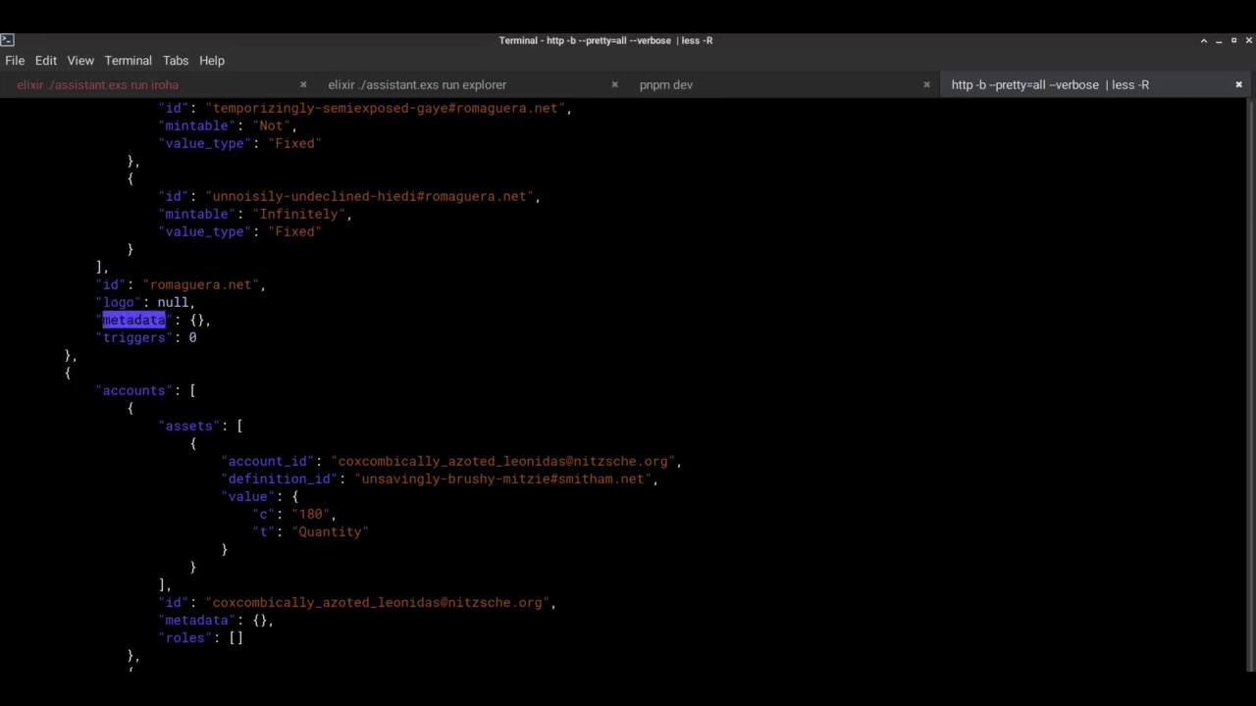
double_click(133, 338)
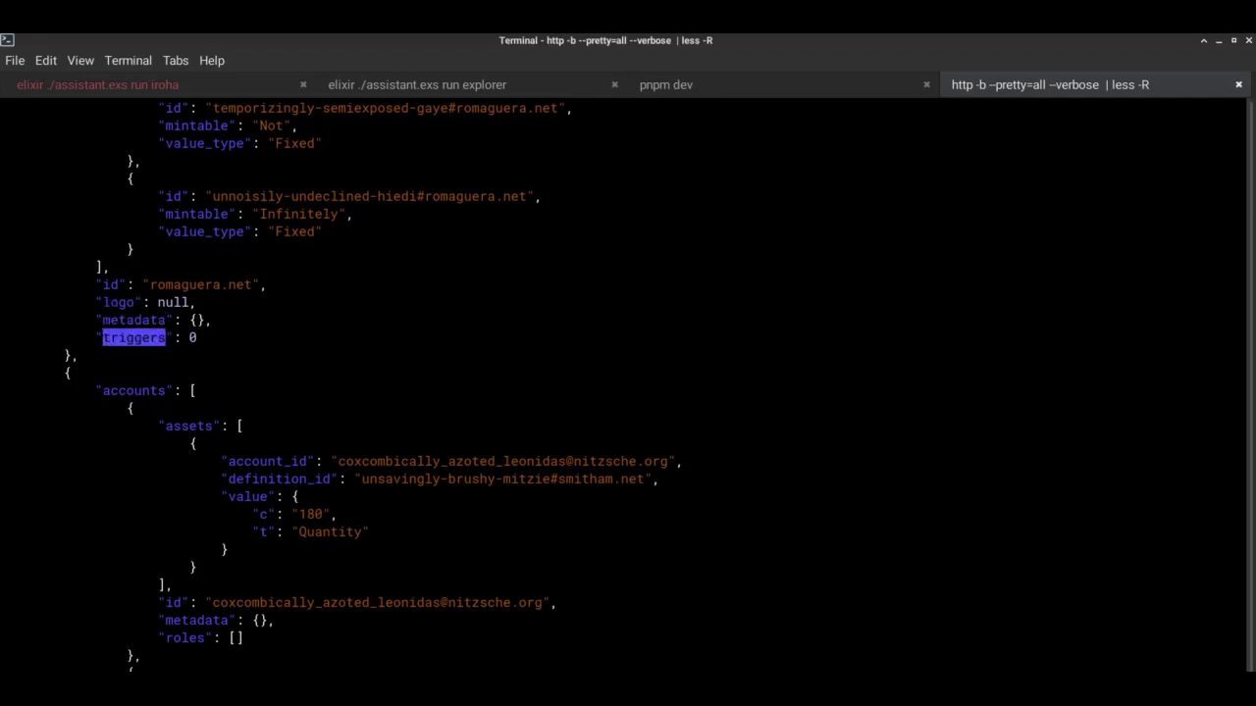
key("q")
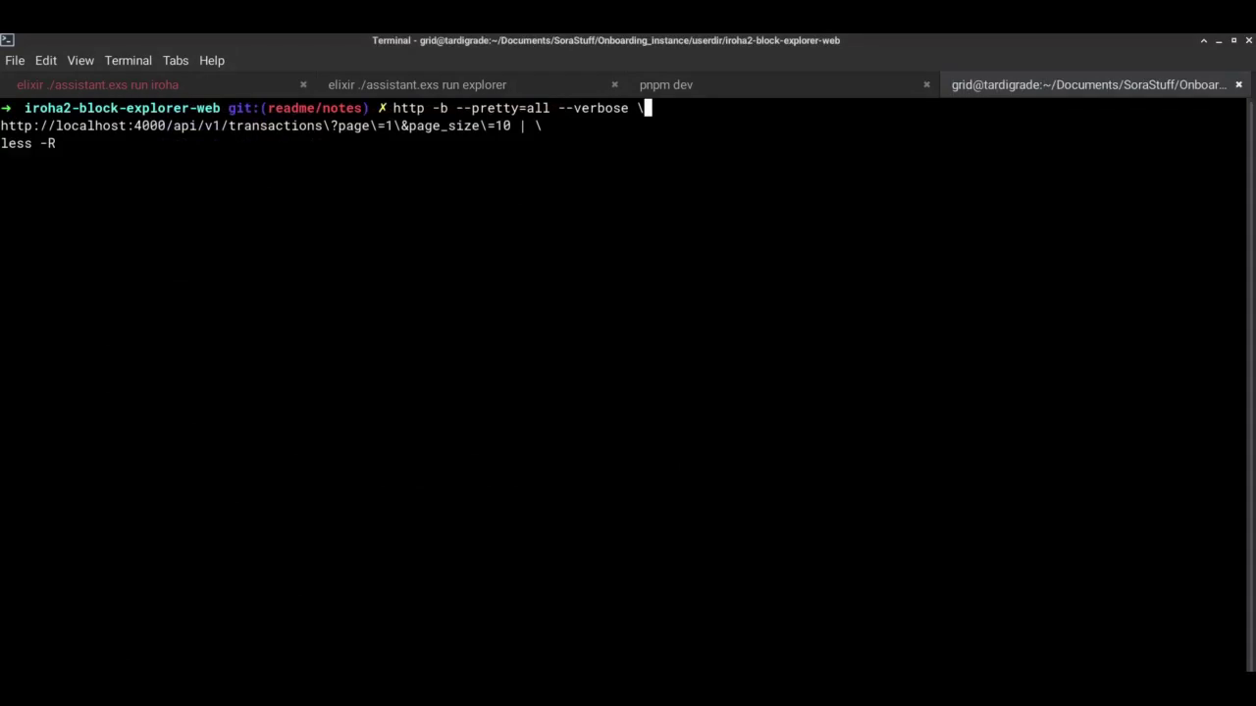
- Request the transactions endpoint with HTTPie, page 1 and page_size 10, piped to less -R, and highlight the data line and first transaction's Committed line
key("Return")
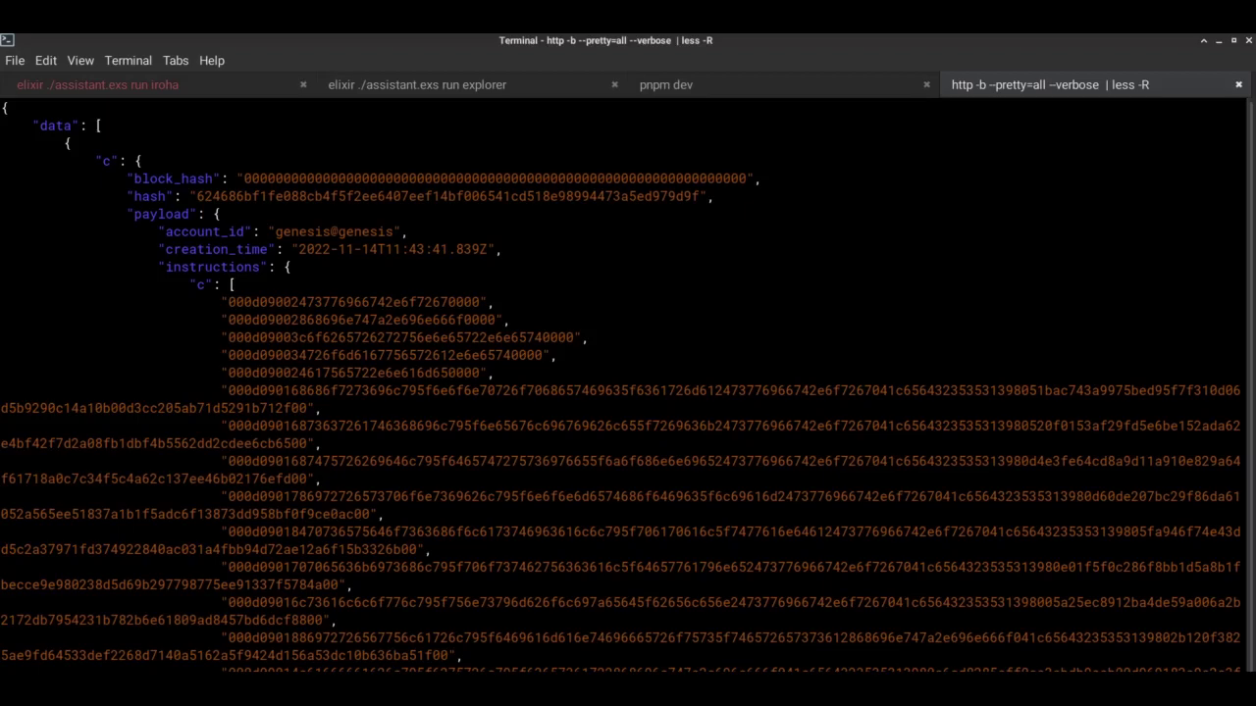
triple_click(55, 126)
scroll(628, 384, "down", 15)
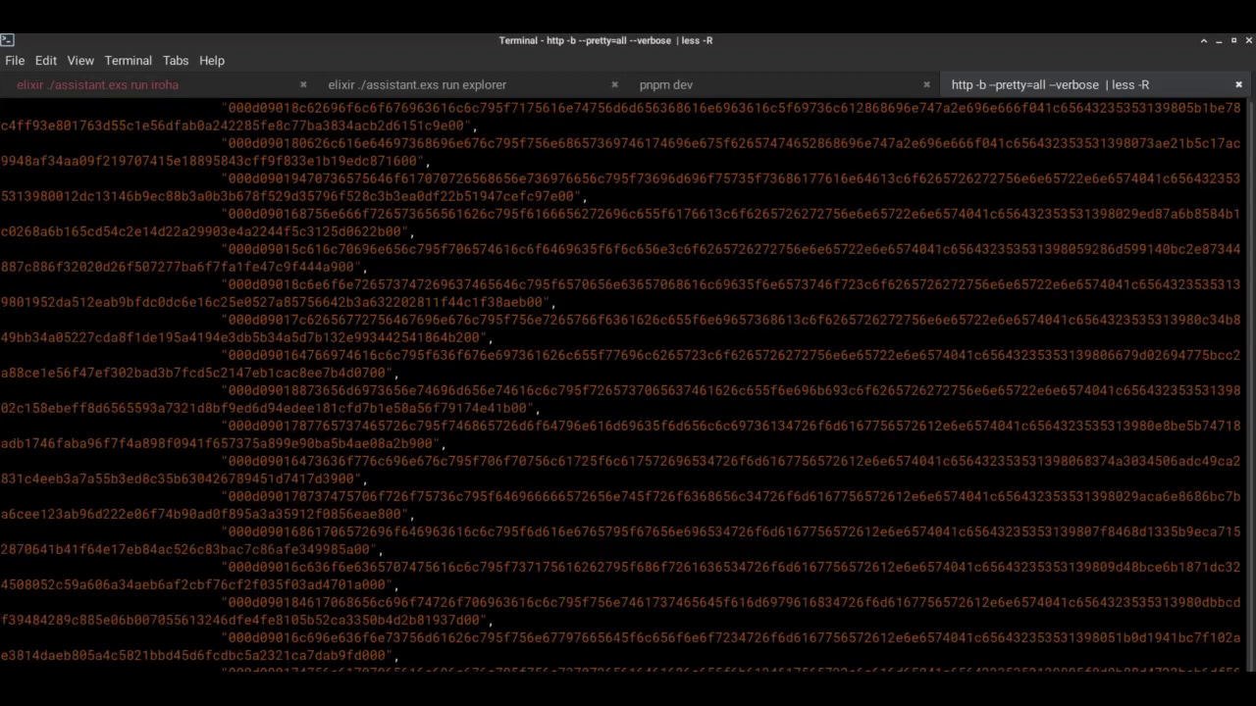
scroll(628, 383, "down", 15)
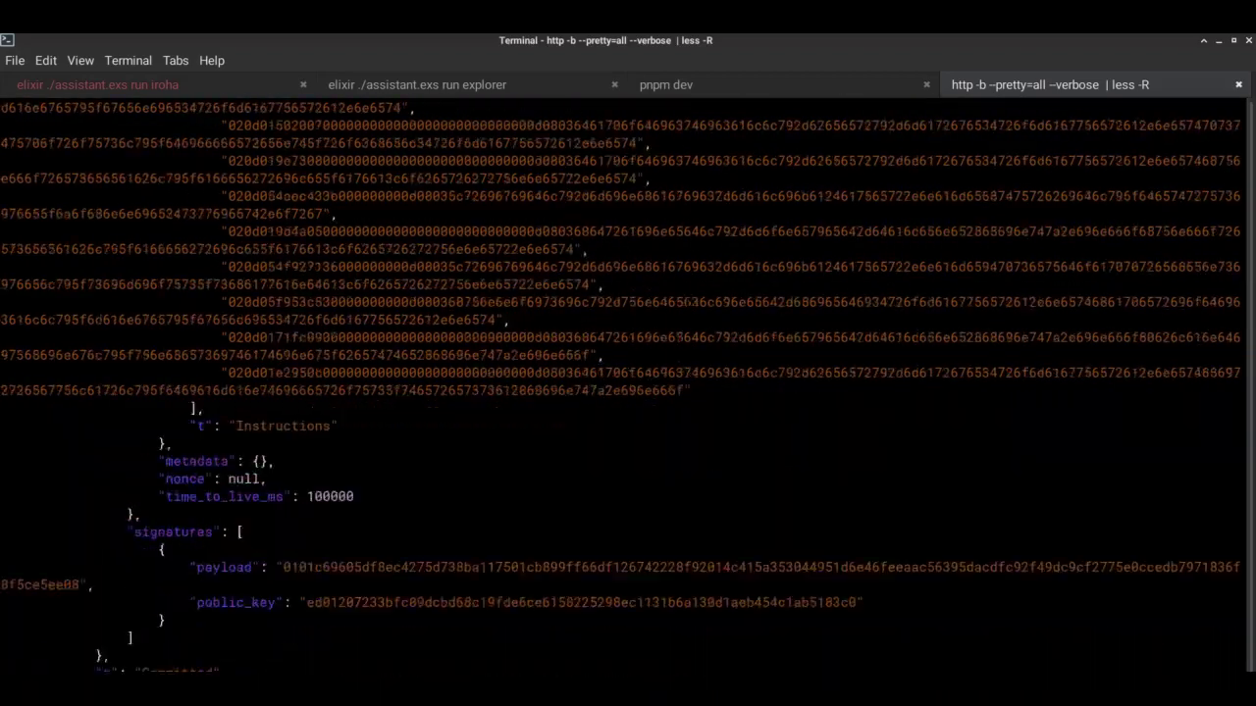
left_click_drag(90, 603, 236, 603)
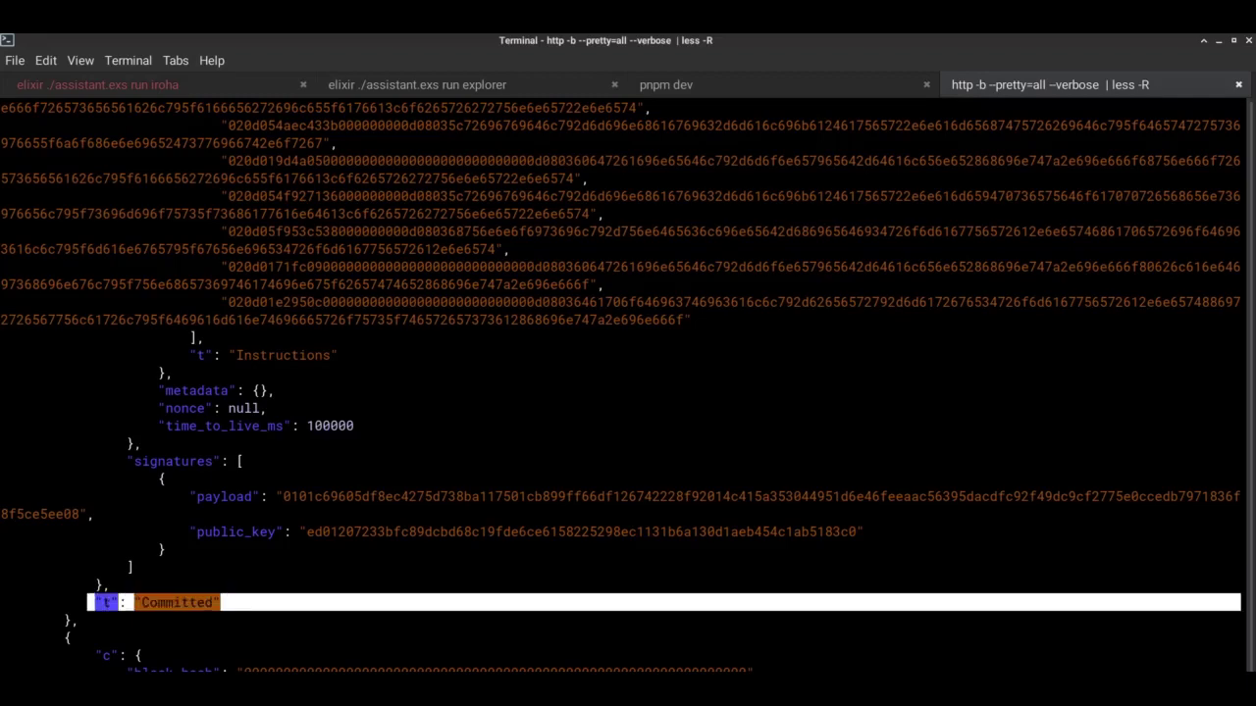
- Highlight the first transaction's hash, payload and creation_time fields and its instructions line
scroll(628, 383, "up", 20)
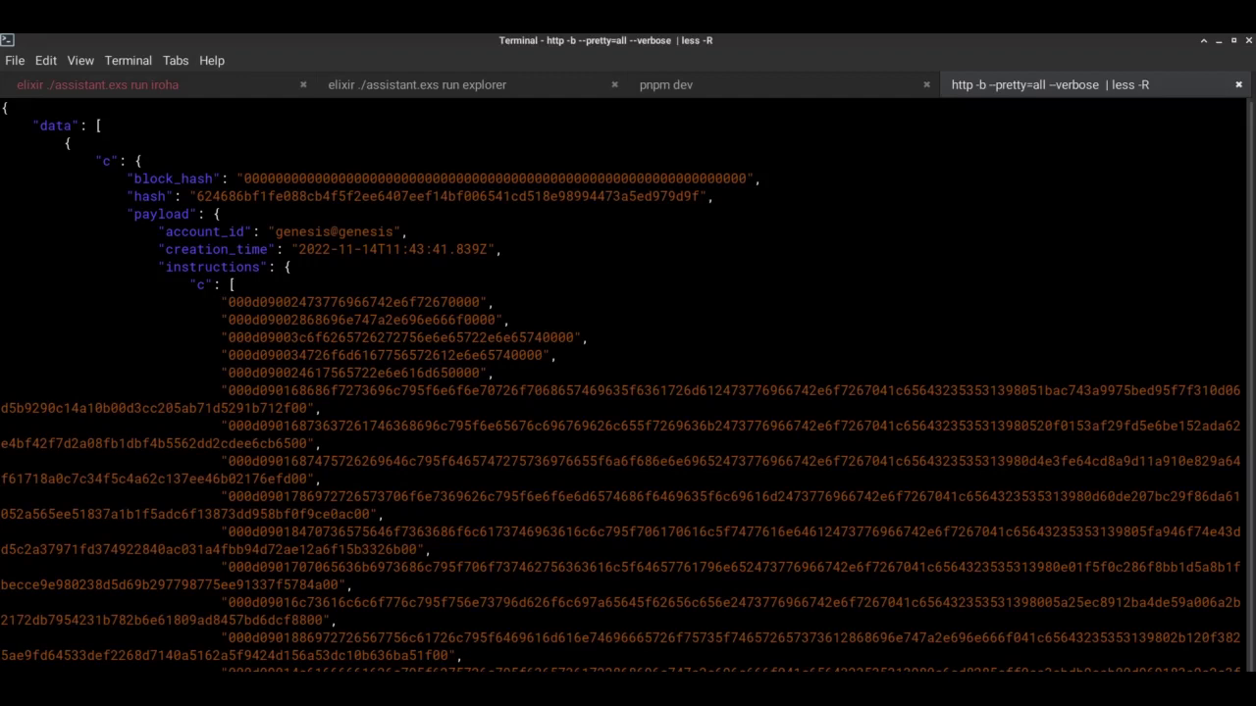
double_click(149, 197)
double_click(161, 214)
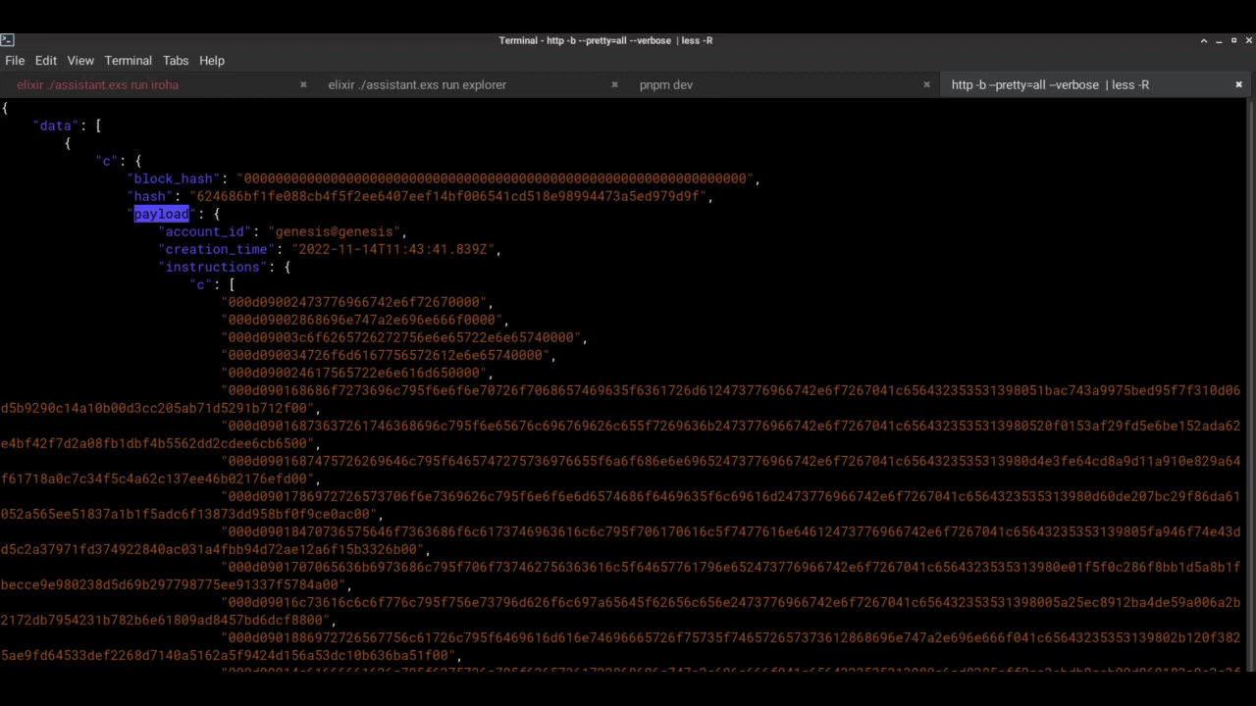
double_click(216, 250)
triple_click(211, 267)
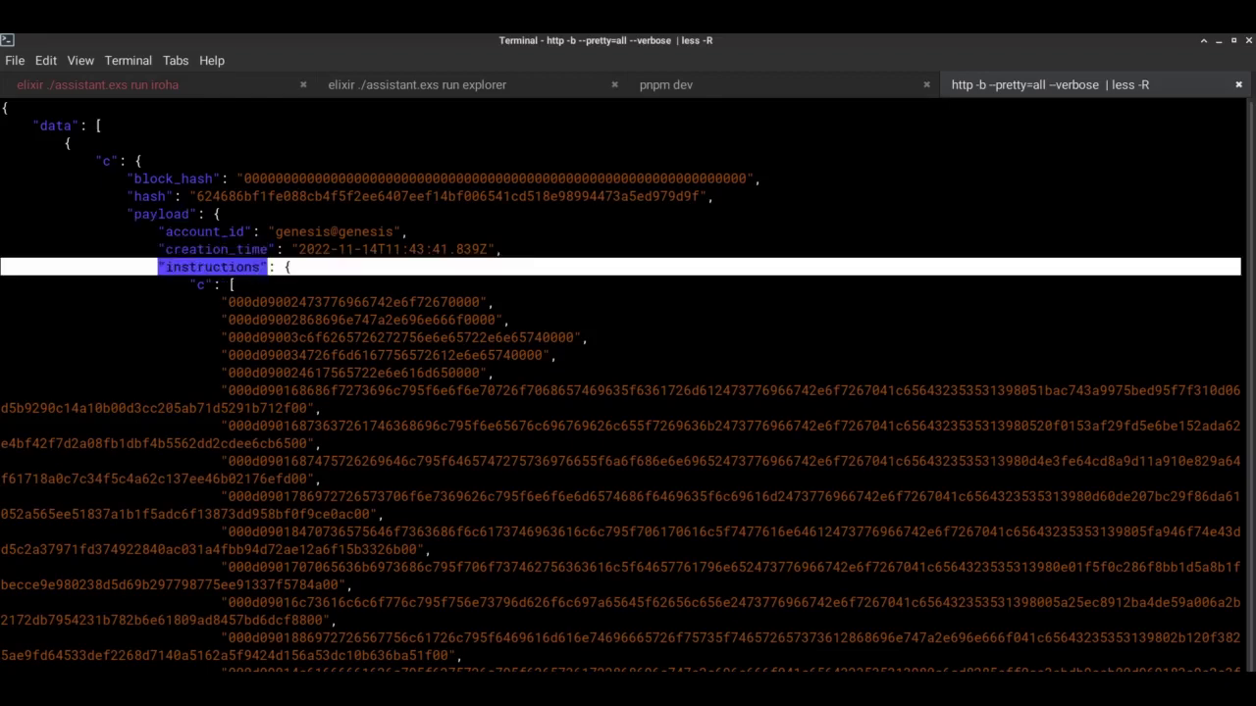
- Highlight the payload and public_key fields in the first transaction's signatures block, and exit the pager
scroll(628, 392, "down", 15)
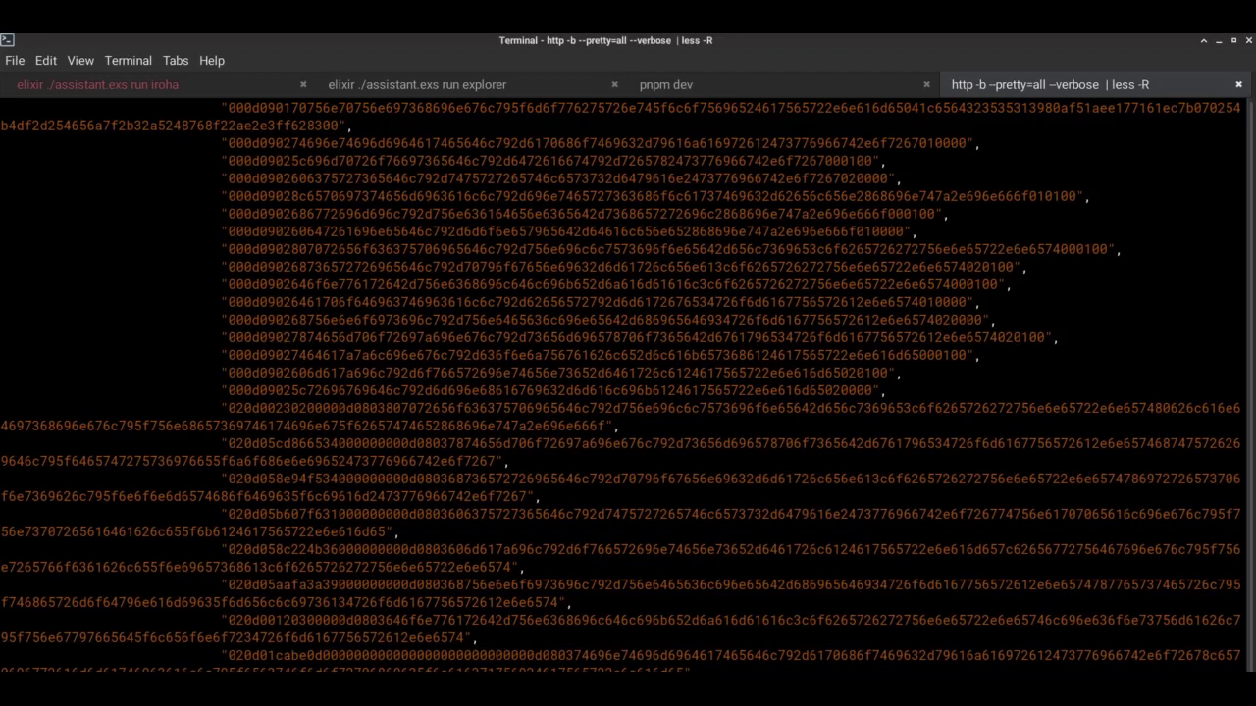
scroll(628, 393, "down", 15)
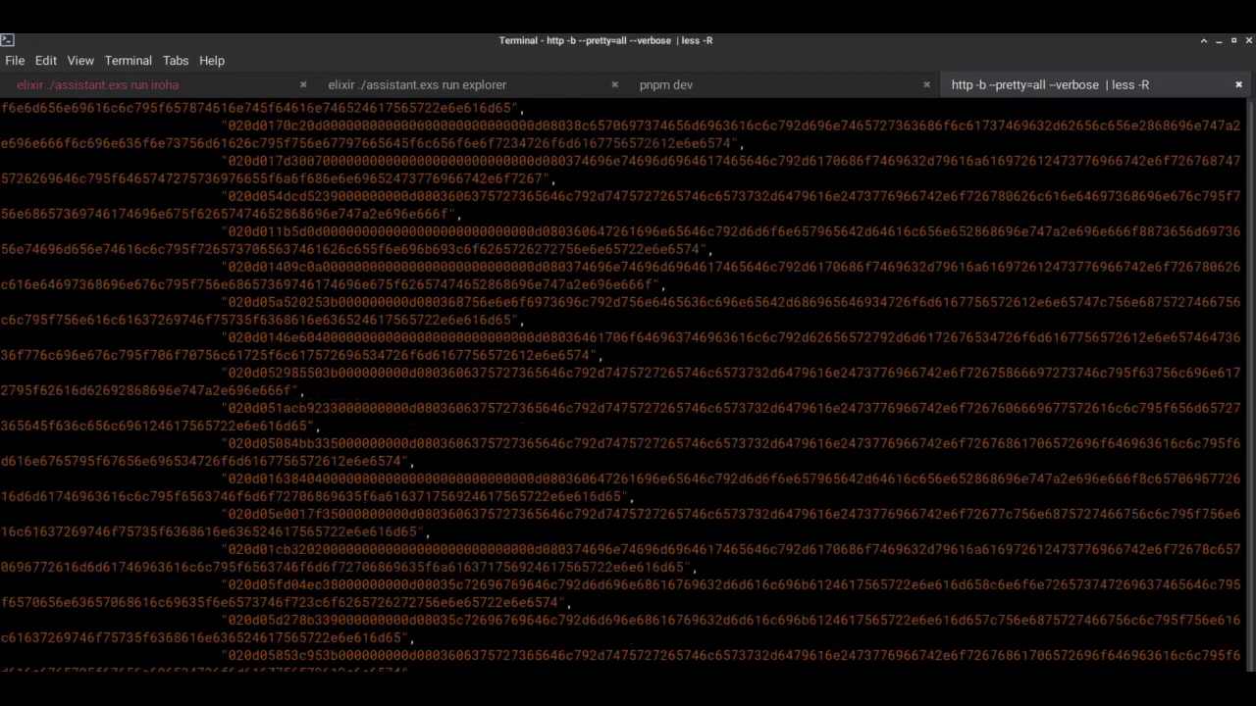
double_click(224, 355)
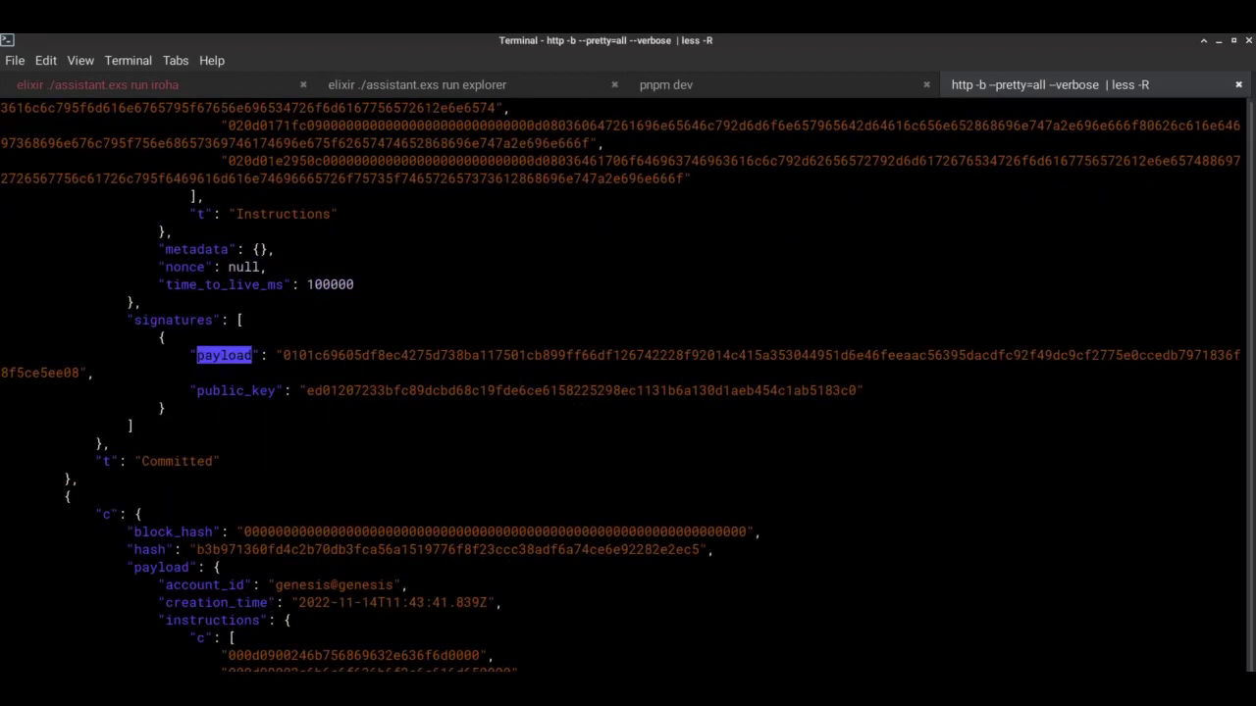
double_click(236, 391)
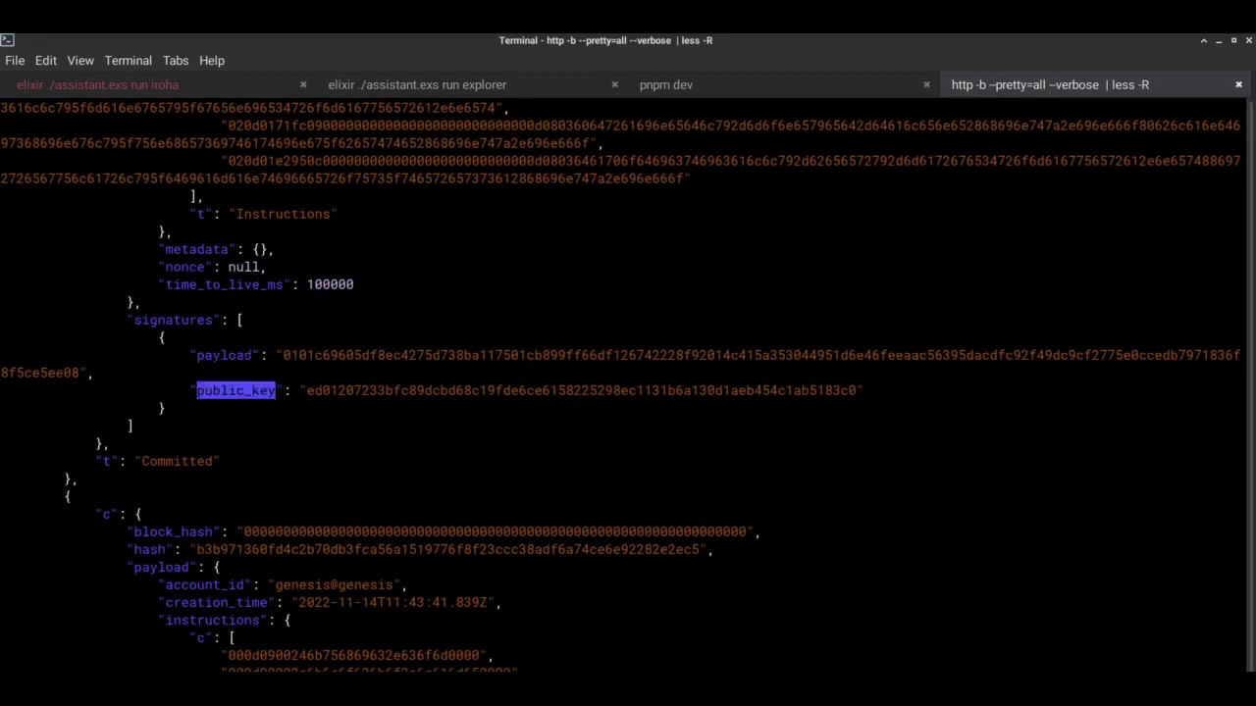
left_click(236, 390)
key("q")
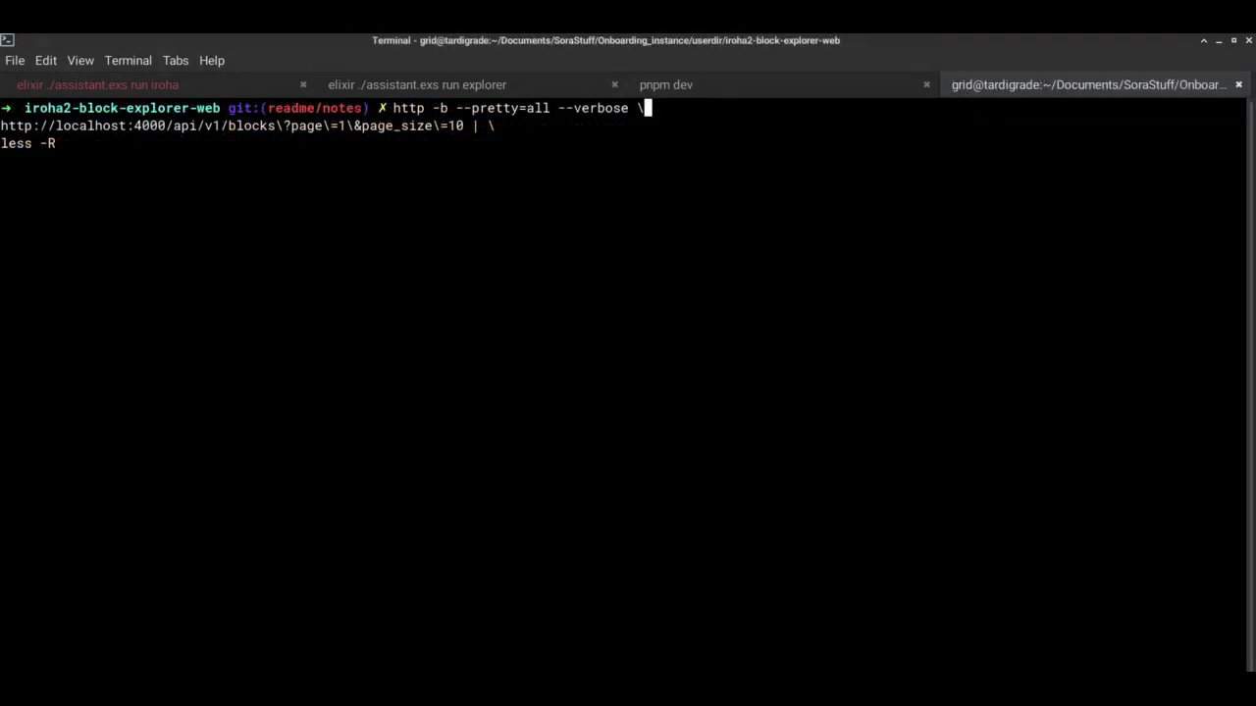
- Request the blocks endpoint with HTTPie, page 1 and page_size 10, and highlight block_hash, height, rejected_transactions, timestamp and transactions
key("Return")
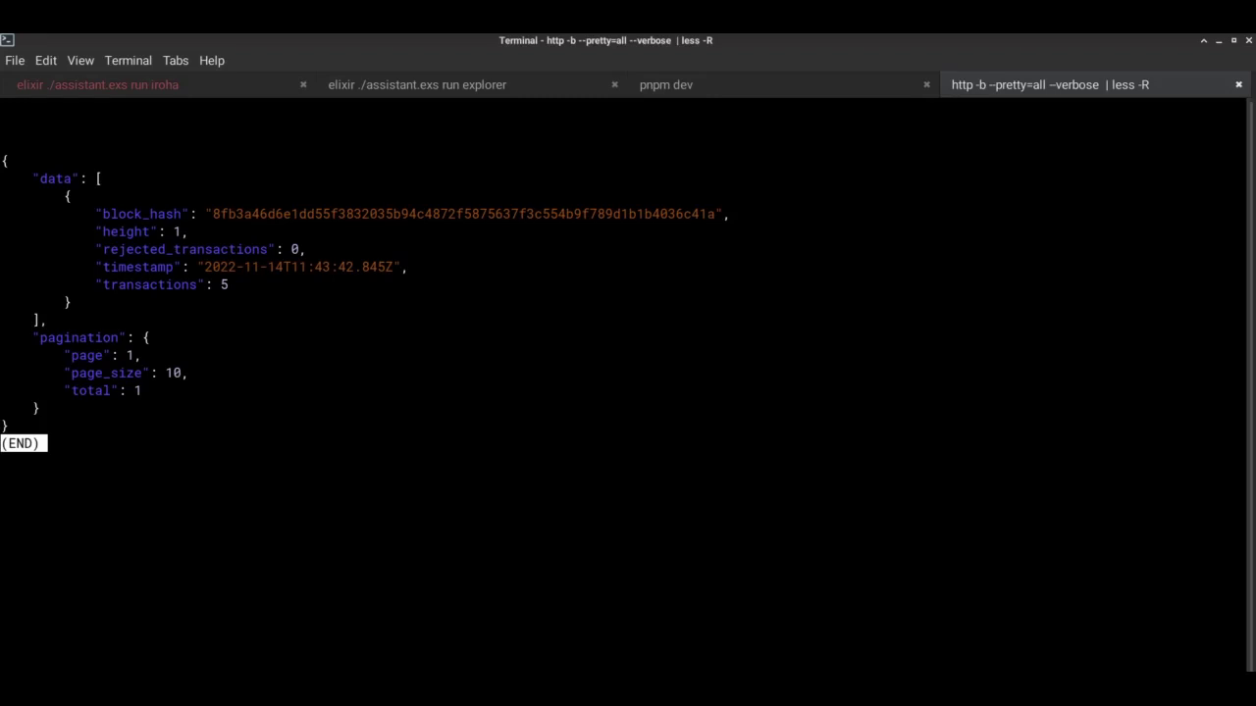
double_click(142, 214)
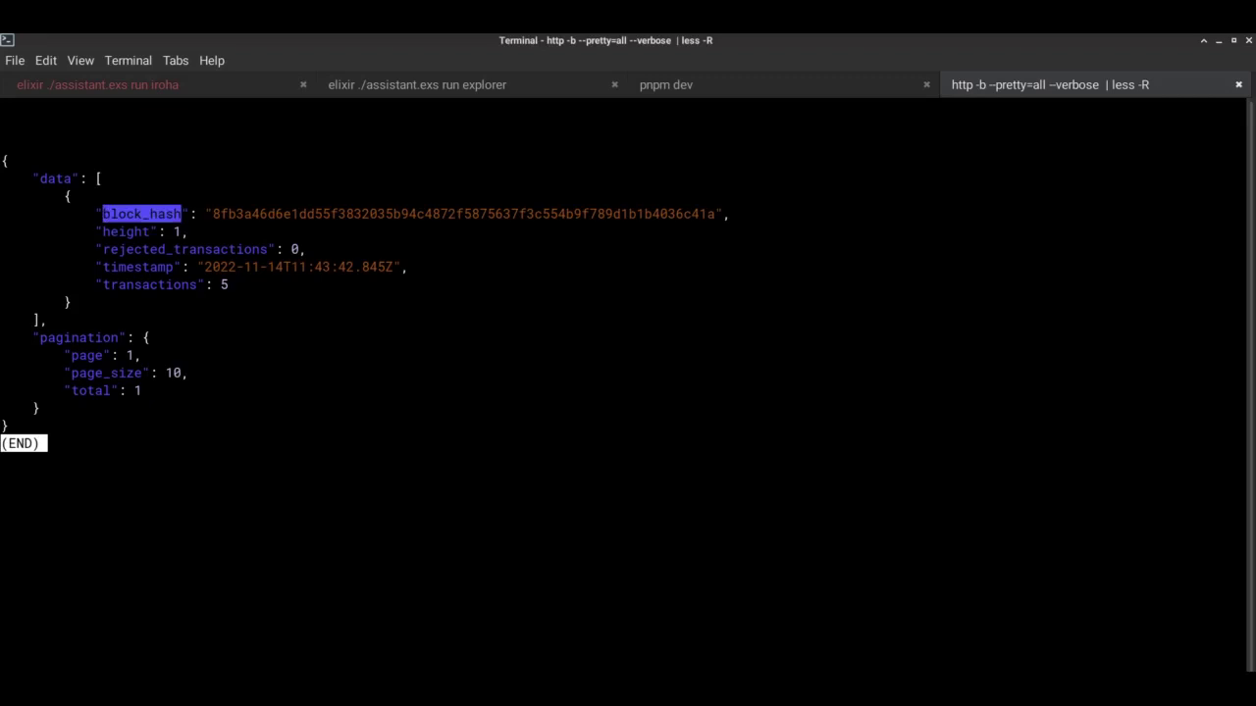
double_click(125, 232)
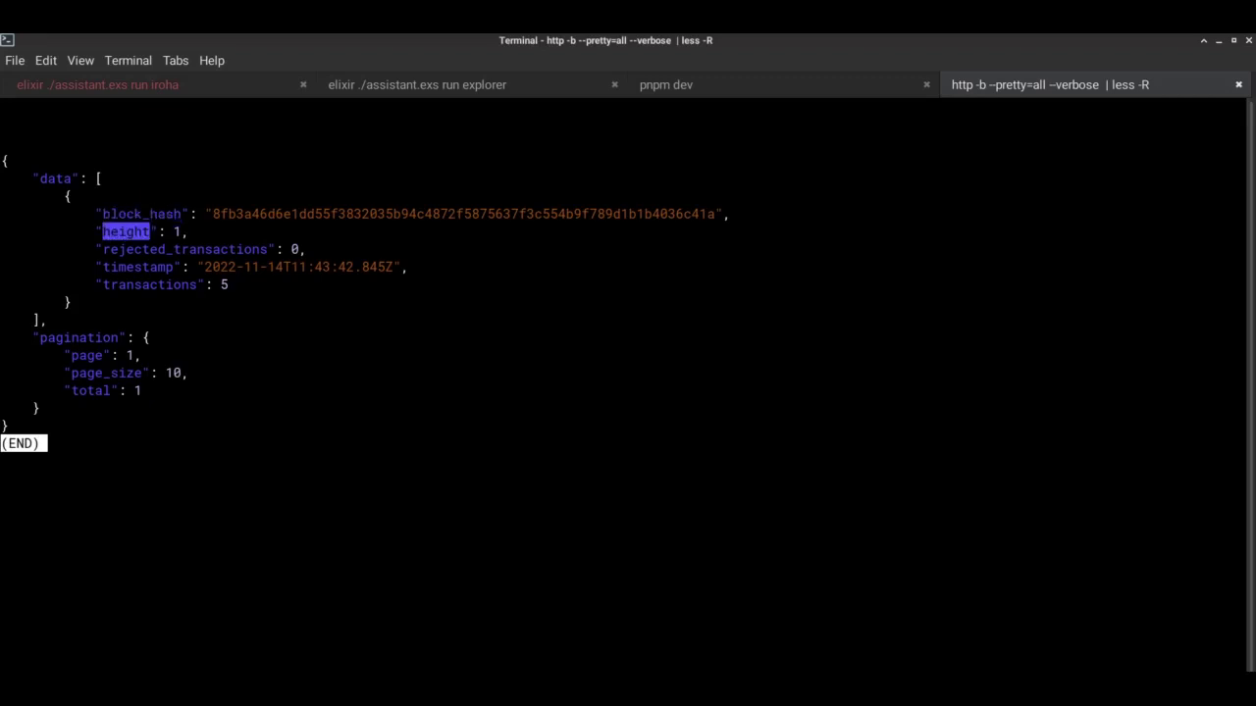
double_click(184, 250)
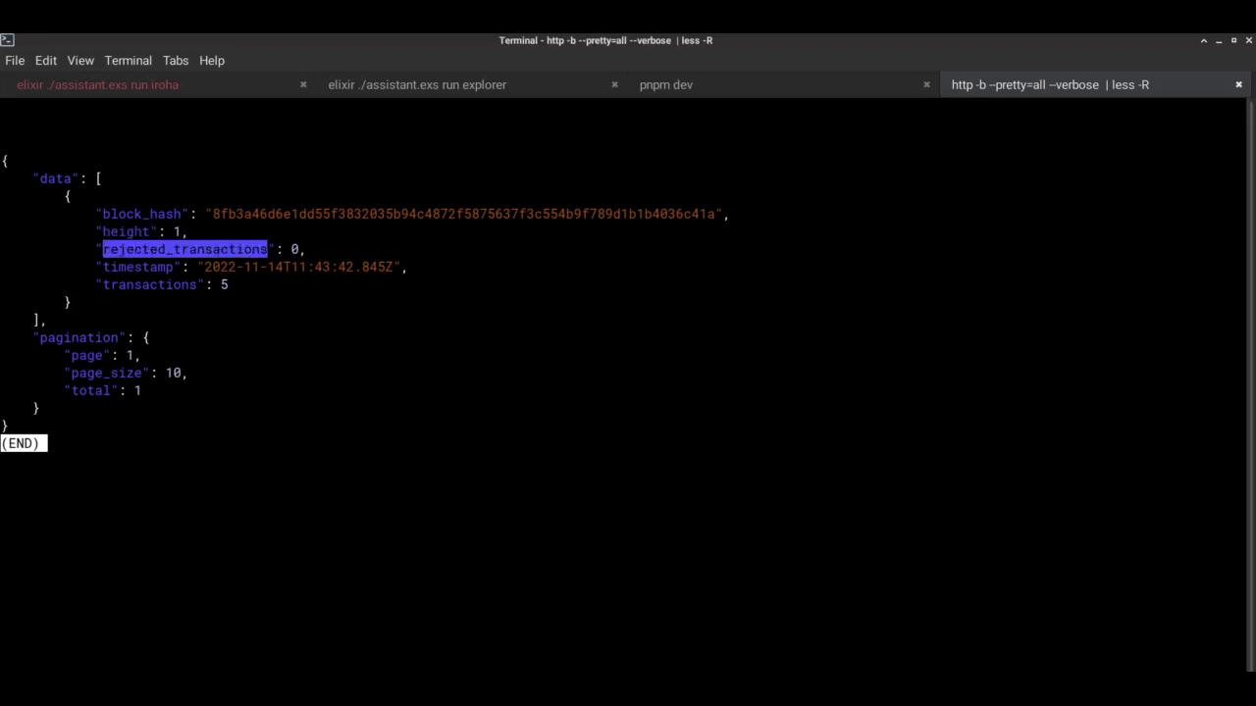
double_click(137, 267)
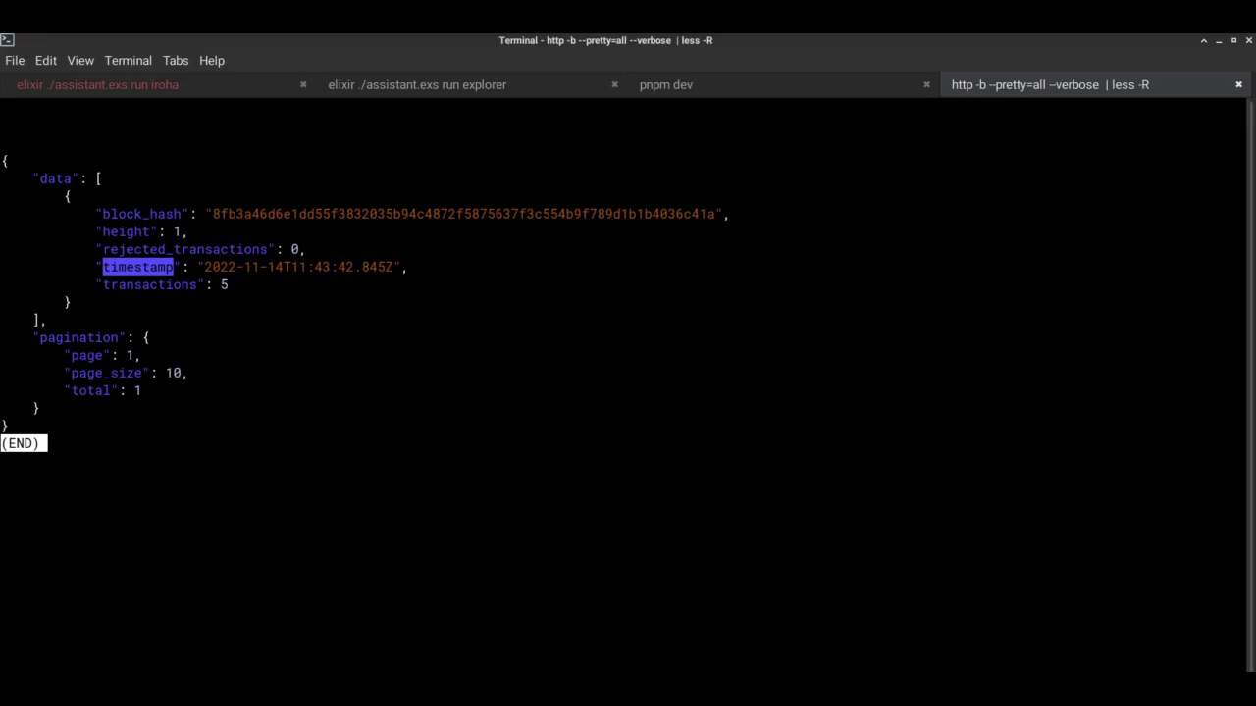
double_click(149, 285)
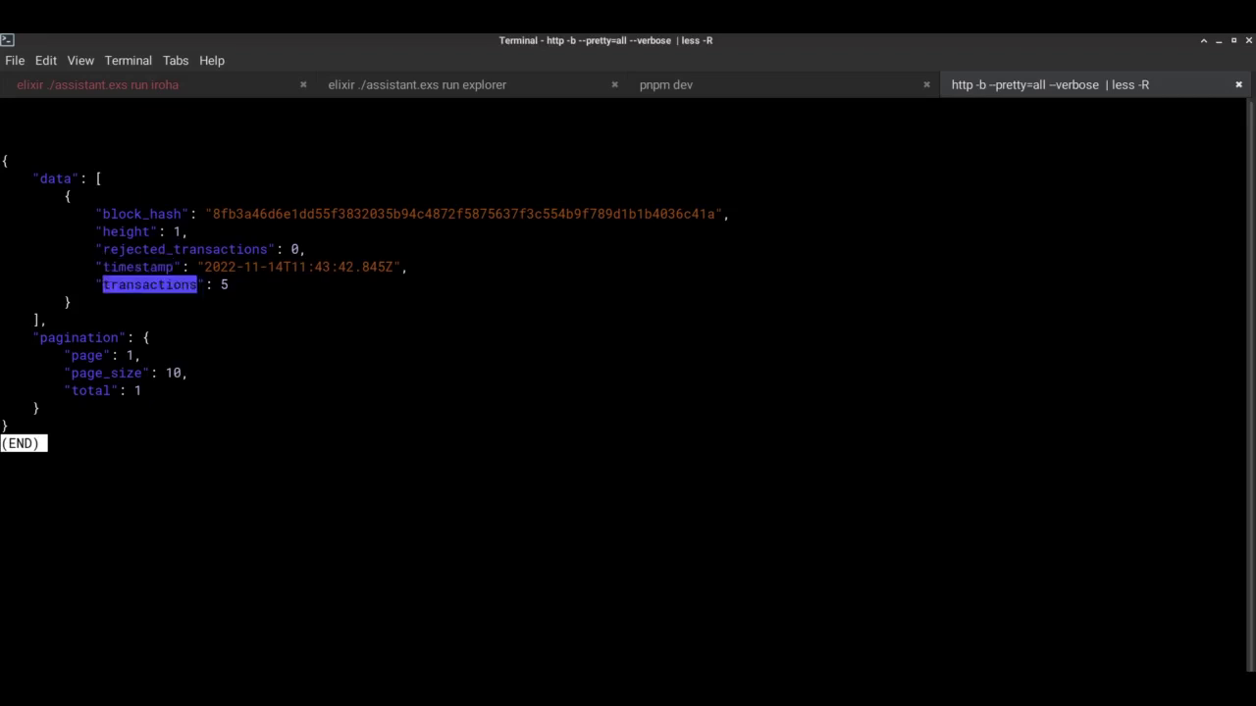